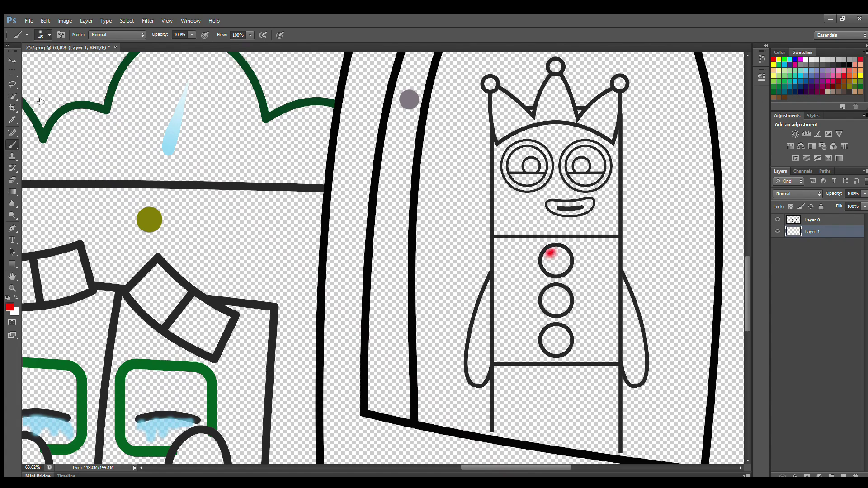
Step: Paint the three round buttons on the crowned figure's body red on Layer 1
{"action": "mouse_move", "coordinate": [552, 258]}
{"action": "left_mouse_down"}
{"action": "mouse_move", "coordinate": [548, 268]}
{"action": "mouse_move", "coordinate": [563, 257]}
{"action": "left_mouse_up"}
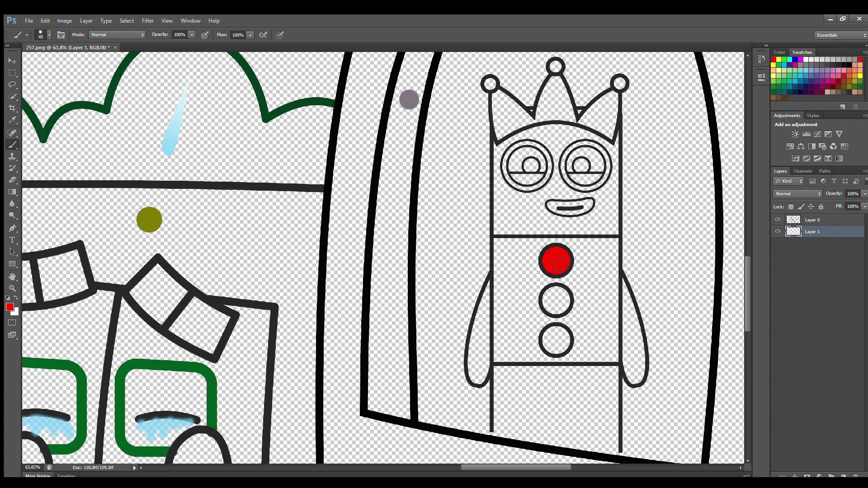
{"action": "mouse_move", "coordinate": [550, 297]}
{"action": "left_mouse_down"}
{"action": "mouse_move", "coordinate": [566, 312]}
{"action": "mouse_move", "coordinate": [555, 299]}
{"action": "left_mouse_up"}
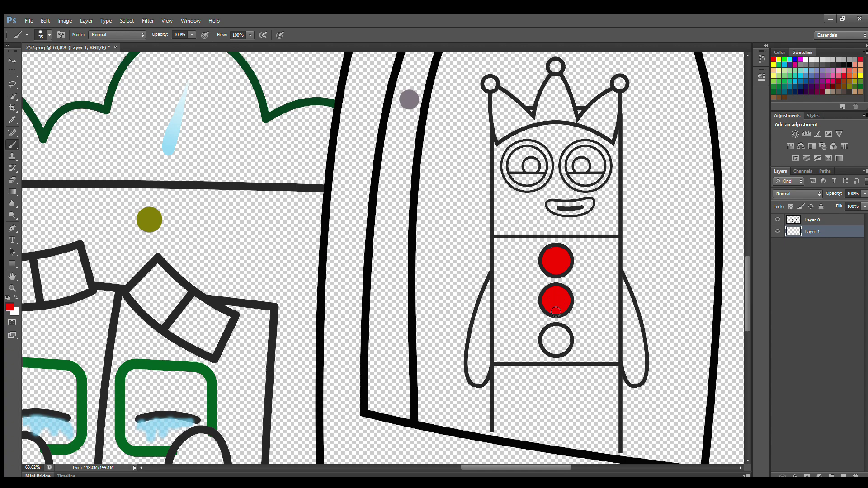
{"action": "left_click_drag", "start_coordinate": [550, 338], "coordinate": [565, 349]}
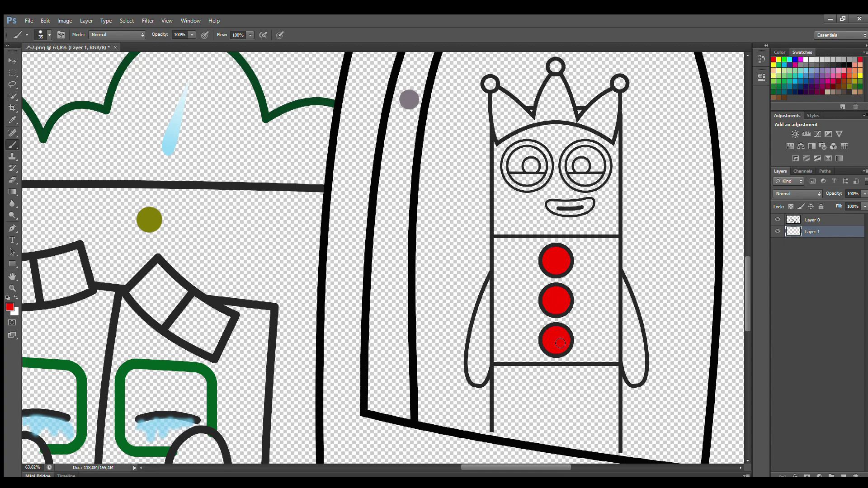
Step: Fill both arms of the crowned figure with red on Layer 1
{"action": "mouse_move", "coordinate": [623, 293]}
{"action": "left_mouse_down"}
{"action": "mouse_move", "coordinate": [632, 382]}
{"action": "mouse_move", "coordinate": [642, 378]}
{"action": "mouse_move", "coordinate": [643, 351]}
{"action": "mouse_move", "coordinate": [629, 294]}
{"action": "mouse_move", "coordinate": [640, 373]}
{"action": "left_mouse_up"}
{"action": "key", "text": "bracketright"}
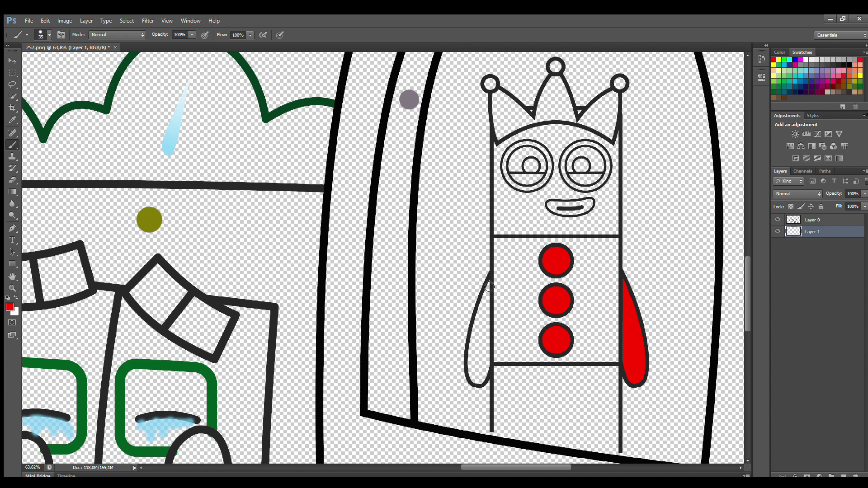
{"action": "mouse_move", "coordinate": [490, 286]}
{"action": "left_mouse_down"}
{"action": "mouse_move", "coordinate": [474, 348]}
{"action": "mouse_move", "coordinate": [474, 377]}
{"action": "mouse_move", "coordinate": [481, 380]}
{"action": "mouse_move", "coordinate": [486, 320]}
{"action": "left_mouse_up"}
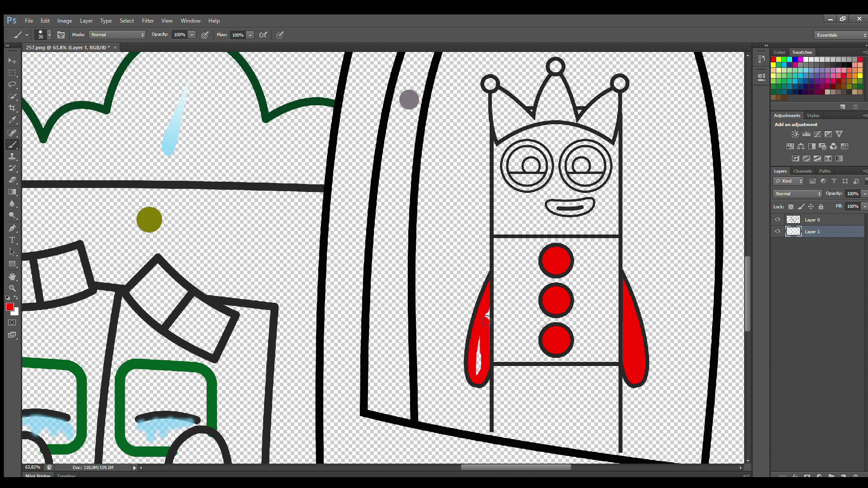
Step: Paint the crowned figure's lips and all three points of its crown red on Layer 1
{"action": "left_click_drag", "start_coordinate": [558, 207], "coordinate": [591, 205]}
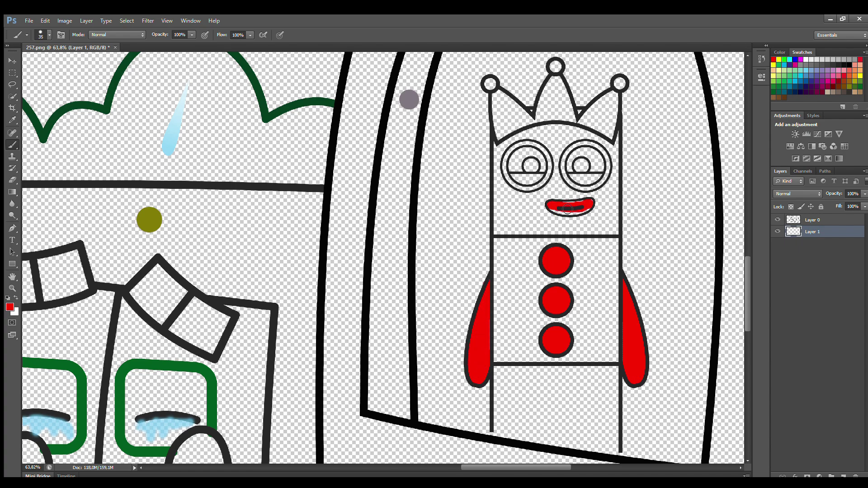
{"action": "mouse_move", "coordinate": [501, 136]}
{"action": "left_mouse_down"}
{"action": "mouse_move", "coordinate": [502, 96]}
{"action": "mouse_move", "coordinate": [529, 120]}
{"action": "mouse_move", "coordinate": [555, 83]}
{"action": "mouse_move", "coordinate": [580, 121]}
{"action": "mouse_move", "coordinate": [618, 97]}
{"action": "mouse_move", "coordinate": [612, 138]}
{"action": "mouse_move", "coordinate": [602, 121]}
{"action": "left_mouse_up"}
{"action": "mouse_move", "coordinate": [543, 121]}
{"action": "left_mouse_down"}
{"action": "mouse_move", "coordinate": [555, 101]}
{"action": "mouse_move", "coordinate": [570, 120]}
{"action": "mouse_move", "coordinate": [557, 114]}
{"action": "mouse_move", "coordinate": [557, 91]}
{"action": "mouse_move", "coordinate": [531, 123]}
{"action": "mouse_move", "coordinate": [511, 125]}
{"action": "left_mouse_up"}
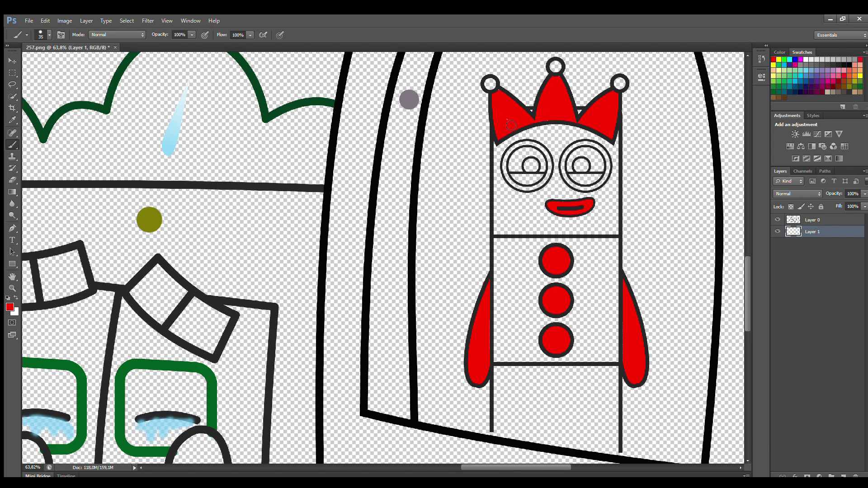
Step: Paint the crowned figure's pupils dark with white highlights on Layer 0, and fill the eye whites on Layer 1
{"action": "left_click", "coordinate": [821, 220]}
{"action": "key", "text": "i"}
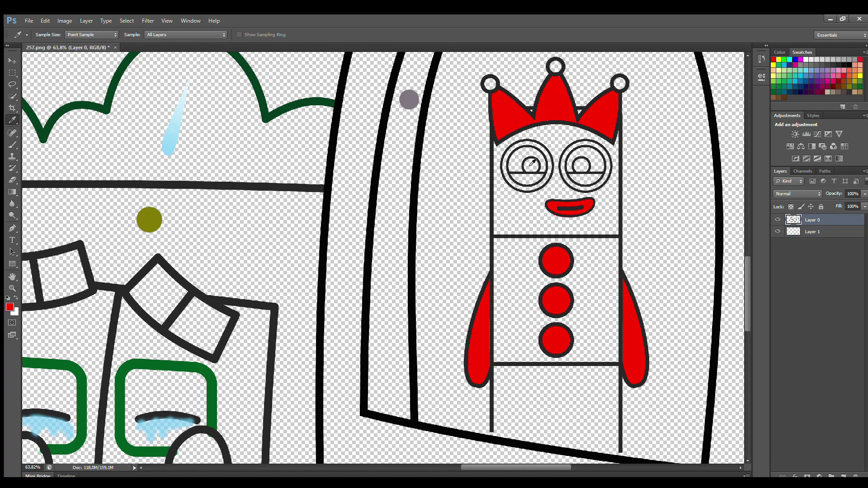
{"action": "key", "text": "b"}
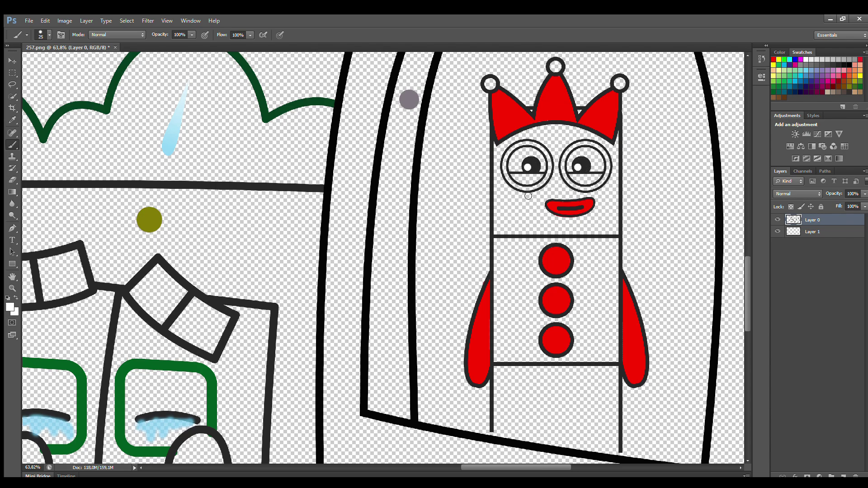
{"action": "key", "text": "alt+bracketleft"}
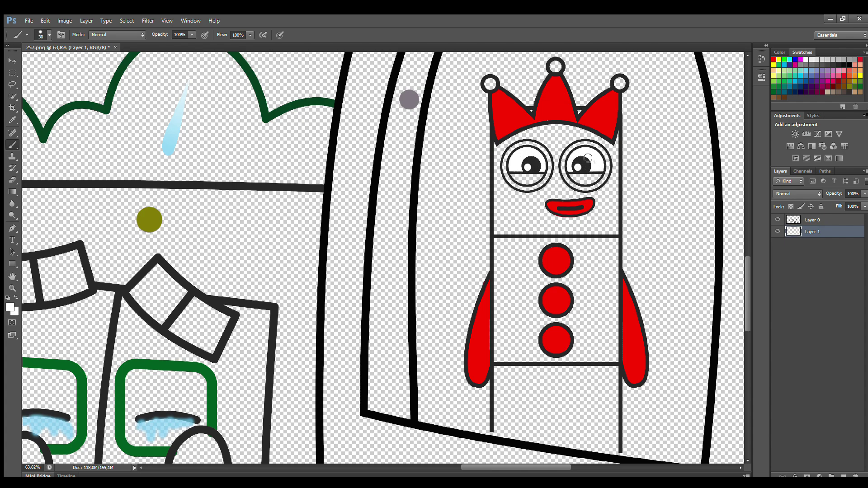
Step: On two new layers below Layer 1, color the eye rings and lower lids peach, and the crown balls and body yellow
{"action": "left_click", "coordinate": [842, 475]}
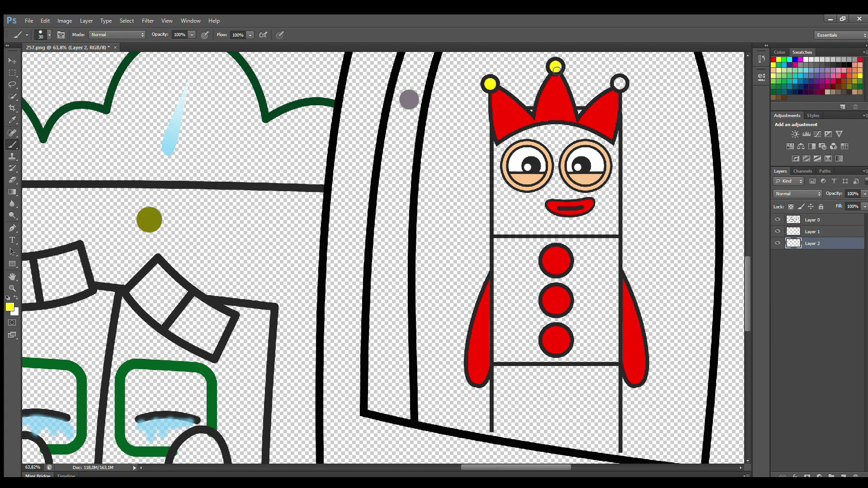
{"action": "left_click", "coordinate": [844, 476]}
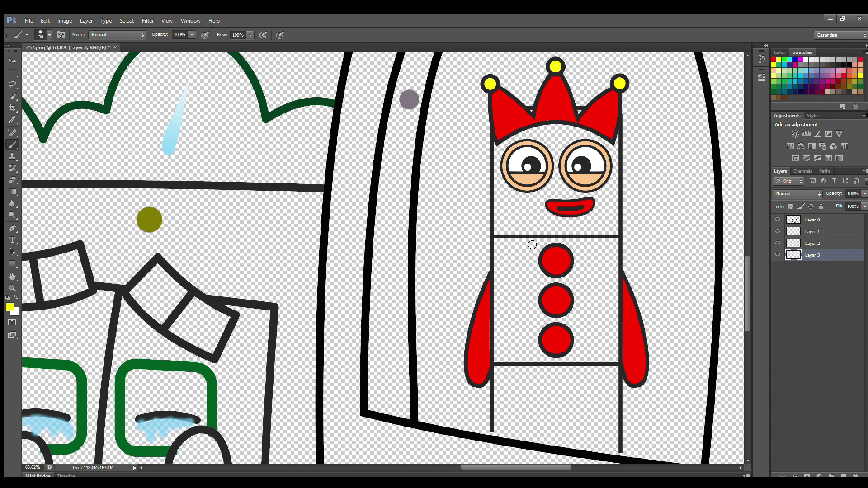
{"action": "mouse_move", "coordinate": [502, 151]}
{"action": "left_mouse_down"}
{"action": "mouse_move", "coordinate": [503, 433]}
{"action": "mouse_move", "coordinate": [597, 448]}
{"action": "mouse_move", "coordinate": [613, 417]}
{"action": "mouse_move", "coordinate": [616, 202]}
{"action": "mouse_move", "coordinate": [584, 124]}
{"action": "left_mouse_up"}
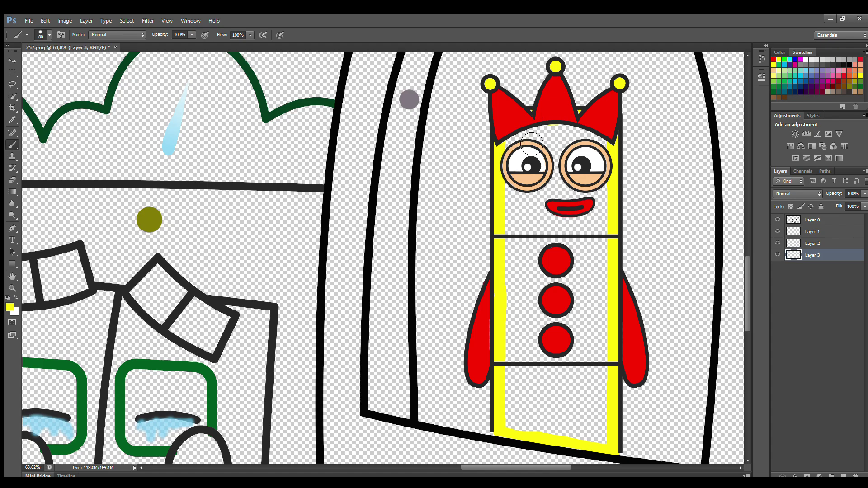
{"action": "mouse_move", "coordinate": [532, 144]}
{"action": "left_mouse_down"}
{"action": "mouse_move", "coordinate": [574, 142]}
{"action": "mouse_move", "coordinate": [521, 223]}
{"action": "mouse_move", "coordinate": [529, 435]}
{"action": "mouse_move", "coordinate": [610, 439]}
{"action": "mouse_move", "coordinate": [610, 275]}
{"action": "mouse_move", "coordinate": [562, 179]}
{"action": "mouse_move", "coordinate": [542, 221]}
{"action": "mouse_move", "coordinate": [541, 422]}
{"action": "mouse_move", "coordinate": [596, 292]}
{"action": "mouse_move", "coordinate": [569, 297]}
{"action": "mouse_move", "coordinate": [563, 248]}
{"action": "left_mouse_up"}
{"action": "key", "text": "bracketright"}
{"action": "key", "text": "bracketright"}
Step: Add a layer beneath Layer 3 and fill the tombstone niche behind the crowned figure with the sampled medium grey
{"action": "scroll", "coordinate": [571, 262], "scroll_direction": "down", "scroll_amount": 2}
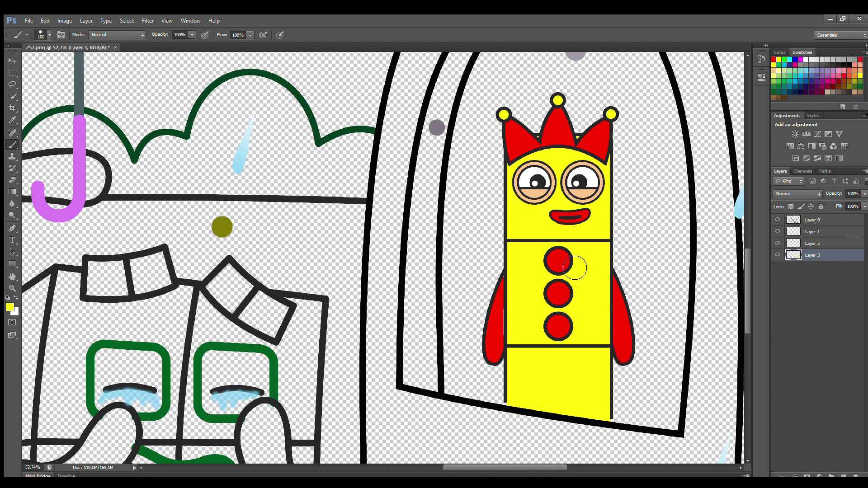
{"action": "scroll", "coordinate": [575, 267], "scroll_direction": "down", "scroll_amount": 1}
{"action": "scroll", "coordinate": [743, 317], "scroll_direction": "up", "scroll_amount": 1}
{"action": "left_click", "coordinate": [843, 477]}
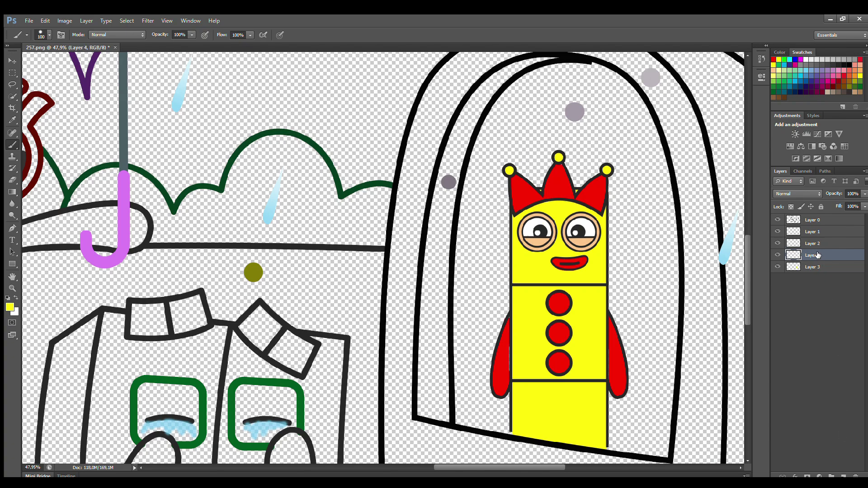
{"action": "left_click_drag", "start_coordinate": [818, 256], "coordinate": [817, 268]}
{"action": "scroll", "coordinate": [643, 330], "scroll_direction": "down", "scroll_amount": 1}
{"action": "left_click", "coordinate": [581, 132], "text": "alt"}
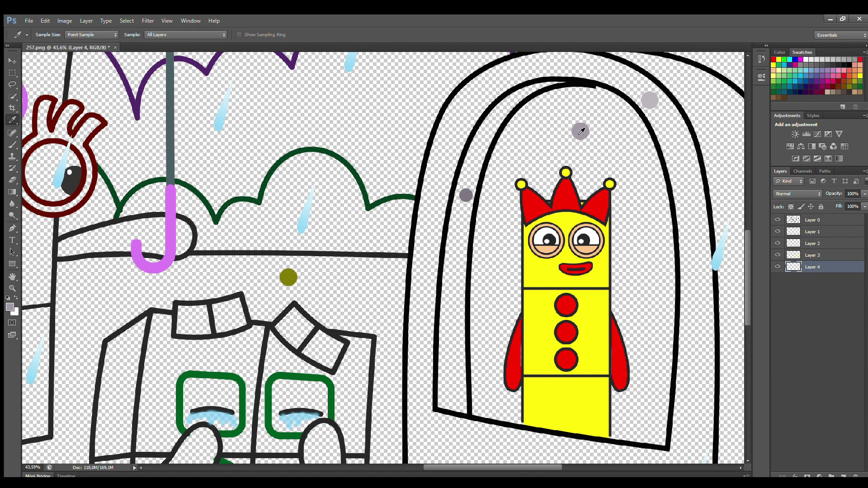
{"action": "mouse_move", "coordinate": [482, 408]}
{"action": "left_mouse_down"}
{"action": "mouse_move", "coordinate": [492, 212]}
{"action": "mouse_move", "coordinate": [514, 145]}
{"action": "mouse_move", "coordinate": [565, 93]}
{"action": "mouse_move", "coordinate": [624, 110]}
{"action": "mouse_move", "coordinate": [655, 164]}
{"action": "mouse_move", "coordinate": [671, 379]}
{"action": "mouse_move", "coordinate": [655, 432]}
{"action": "mouse_move", "coordinate": [519, 419]}
{"action": "mouse_move", "coordinate": [488, 394]}
{"action": "mouse_move", "coordinate": [500, 267]}
{"action": "mouse_move", "coordinate": [616, 132]}
{"action": "mouse_move", "coordinate": [649, 404]}
{"action": "mouse_move", "coordinate": [633, 425]}
{"action": "mouse_move", "coordinate": [588, 161]}
{"action": "mouse_move", "coordinate": [548, 299]}
{"action": "mouse_move", "coordinate": [582, 180]}
{"action": "left_mouse_up"}
{"action": "key", "text": "bracketright"}
{"action": "key", "text": "bracketright"}
{"action": "key", "text": "bracketright"}
Step: Add a layer beneath Layer 4 and paint the inner rim of the tombstone niche with the sampled dark grey
{"action": "left_click", "coordinate": [843, 476]}
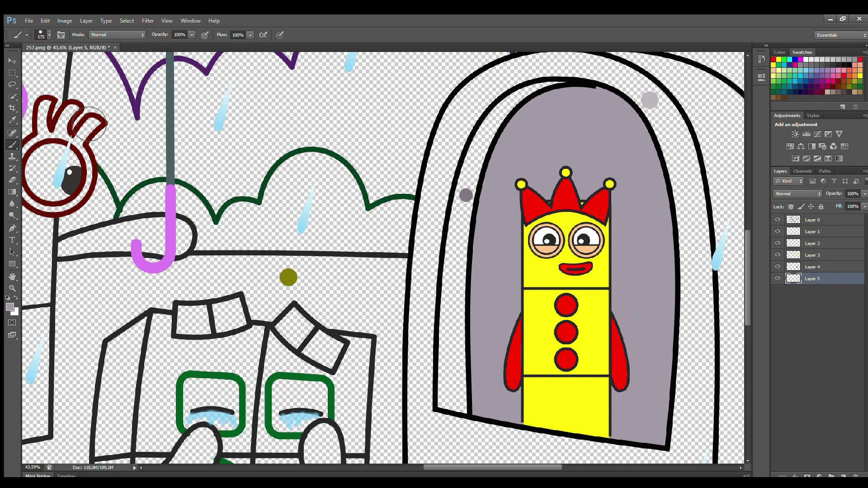
{"action": "left_click", "coordinate": [12, 120]}
{"action": "left_click", "coordinate": [12, 145]}
{"action": "mouse_move", "coordinate": [541, 90]}
{"action": "left_mouse_down"}
{"action": "mouse_move", "coordinate": [490, 174]}
{"action": "mouse_move", "coordinate": [466, 334]}
{"action": "mouse_move", "coordinate": [466, 418]}
{"action": "left_mouse_up"}
{"action": "scroll", "coordinate": [475, 344], "scroll_direction": "down", "scroll_amount": 1}
{"action": "scroll", "coordinate": [469, 315], "scroll_direction": "down", "scroll_amount": 2}
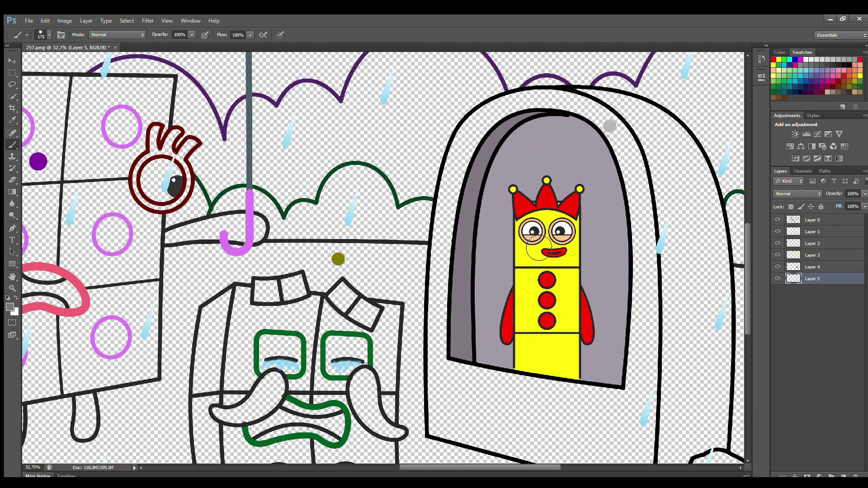
Step: Fill the tombstone's outer side face with dark grey on Layer 5, cleaning up its edges with the Eraser
{"action": "left_click_drag", "start_coordinate": [748, 268], "coordinate": [748, 277]}
{"action": "key", "text": "bracketleft"}
{"action": "key", "text": "bracketleft"}
{"action": "key", "text": "bracketleft"}
{"action": "mouse_move", "coordinate": [667, 457]}
{"action": "left_mouse_down"}
{"action": "mouse_move", "coordinate": [701, 418]}
{"action": "mouse_move", "coordinate": [682, 439]}
{"action": "mouse_move", "coordinate": [724, 413]}
{"action": "mouse_move", "coordinate": [731, 221]}
{"action": "mouse_move", "coordinate": [708, 132]}
{"action": "mouse_move", "coordinate": [689, 108]}
{"action": "mouse_move", "coordinate": [660, 84]}
{"action": "mouse_move", "coordinate": [582, 56]}
{"action": "mouse_move", "coordinate": [626, 77]}
{"action": "mouse_move", "coordinate": [658, 133]}
{"action": "mouse_move", "coordinate": [670, 265]}
{"action": "mouse_move", "coordinate": [665, 441]}
{"action": "mouse_move", "coordinate": [724, 414]}
{"action": "left_mouse_up"}
{"action": "key", "text": "bracketleft"}
{"action": "key", "text": "bracketleft"}
{"action": "key", "text": "bracketright"}
{"action": "key", "text": "bracketright"}
{"action": "key", "text": "bracketright"}
{"action": "key", "text": "bracketright"}
{"action": "key", "text": "bracketright"}
{"action": "key", "text": "bracketright"}
{"action": "key", "text": "bracketright"}
{"action": "key", "text": "bracketright"}
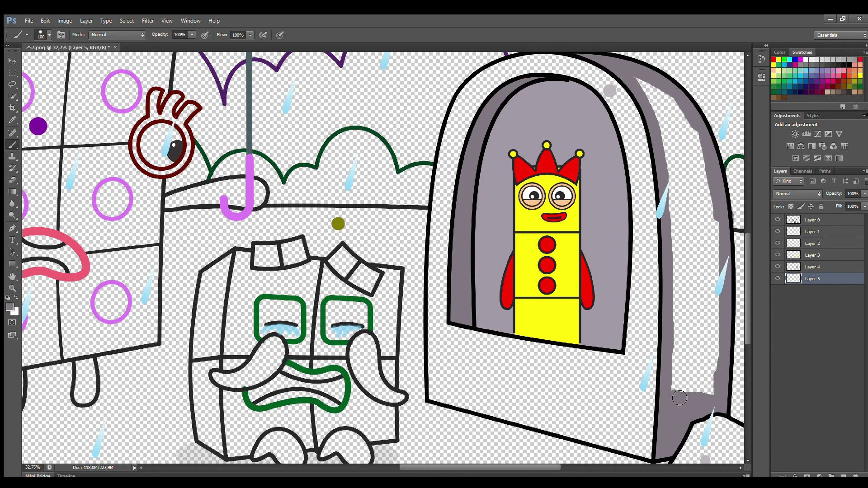
{"action": "mouse_move", "coordinate": [683, 369]}
{"action": "left_mouse_down"}
{"action": "mouse_move", "coordinate": [691, 389]}
{"action": "mouse_move", "coordinate": [683, 181]}
{"action": "mouse_move", "coordinate": [654, 93]}
{"action": "mouse_move", "coordinate": [714, 281]}
{"action": "mouse_move", "coordinate": [720, 369]}
{"action": "left_mouse_up"}
{"action": "key", "text": "e"}
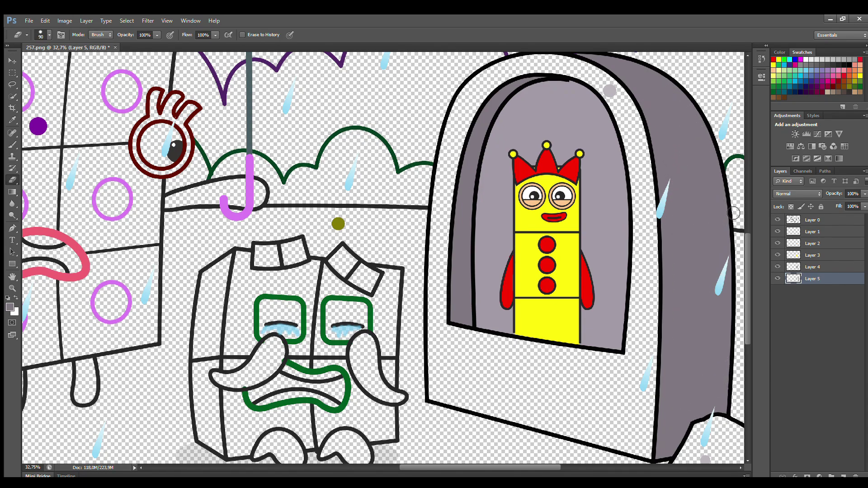
Step: Add a layer beneath Layer 5 and fill the tombstone's front face with the sampled light grey
{"action": "left_click", "coordinate": [843, 476]}
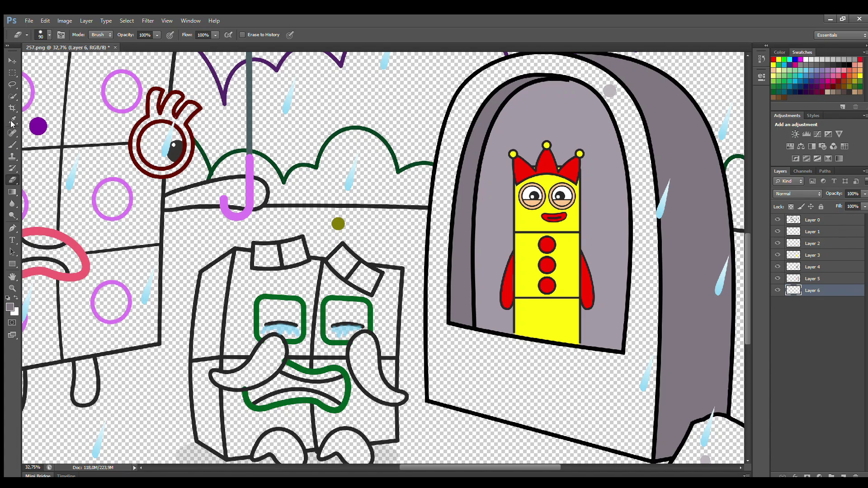
{"action": "key", "text": "b"}
{"action": "key", "text": "bracketleft"}
{"action": "key", "text": "bracketleft"}
{"action": "mouse_move", "coordinate": [438, 400]}
{"action": "left_mouse_down"}
{"action": "mouse_move", "coordinate": [446, 247]}
{"action": "mouse_move", "coordinate": [469, 119]}
{"action": "mouse_move", "coordinate": [496, 86]}
{"action": "mouse_move", "coordinate": [570, 71]}
{"action": "mouse_move", "coordinate": [619, 94]}
{"action": "mouse_move", "coordinate": [642, 127]}
{"action": "mouse_move", "coordinate": [662, 265]}
{"action": "mouse_move", "coordinate": [657, 453]}
{"action": "mouse_move", "coordinate": [453, 402]}
{"action": "left_mouse_up"}
{"action": "key", "text": "bracketright"}
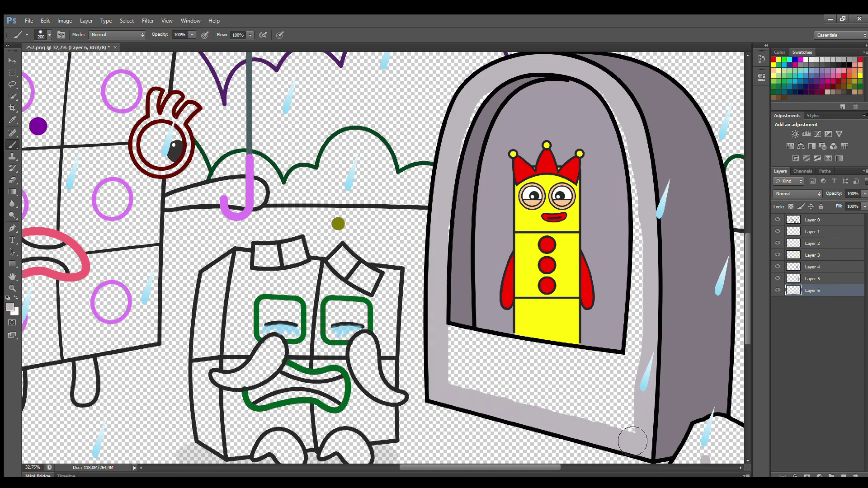
{"action": "mouse_move", "coordinate": [631, 443]}
{"action": "left_mouse_down"}
{"action": "mouse_move", "coordinate": [590, 366]}
{"action": "mouse_move", "coordinate": [462, 353]}
{"action": "mouse_move", "coordinate": [545, 410]}
{"action": "mouse_move", "coordinate": [645, 348]}
{"action": "mouse_move", "coordinate": [641, 177]}
{"action": "mouse_move", "coordinate": [539, 95]}
{"action": "mouse_move", "coordinate": [467, 216]}
{"action": "mouse_move", "coordinate": [469, 311]}
{"action": "left_mouse_up"}
{"action": "scroll", "coordinate": [511, 283], "scroll_direction": "down", "scroll_amount": 1}
{"action": "scroll", "coordinate": [747, 269], "scroll_direction": "down", "scroll_amount": 1}
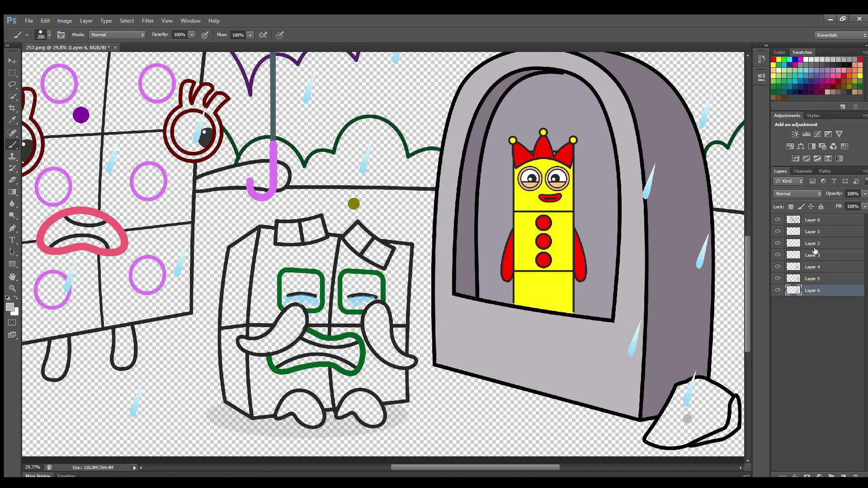
Step: Paint the front face of the rock beside the tombstone light grey on Layer 1
{"action": "left_click", "coordinate": [813, 232]}
{"action": "key", "text": "i"}
{"action": "key", "text": "b"}
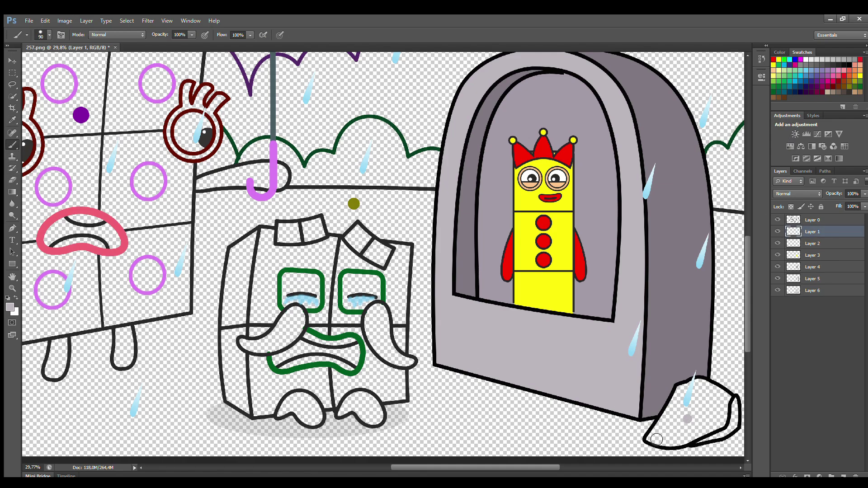
{"action": "mouse_move", "coordinate": [655, 439]}
{"action": "left_mouse_down"}
{"action": "mouse_move", "coordinate": [696, 389]}
{"action": "mouse_move", "coordinate": [728, 401]}
{"action": "mouse_move", "coordinate": [723, 428]}
{"action": "mouse_move", "coordinate": [662, 443]}
{"action": "mouse_move", "coordinate": [716, 399]}
{"action": "mouse_move", "coordinate": [699, 411]}
{"action": "left_mouse_up"}
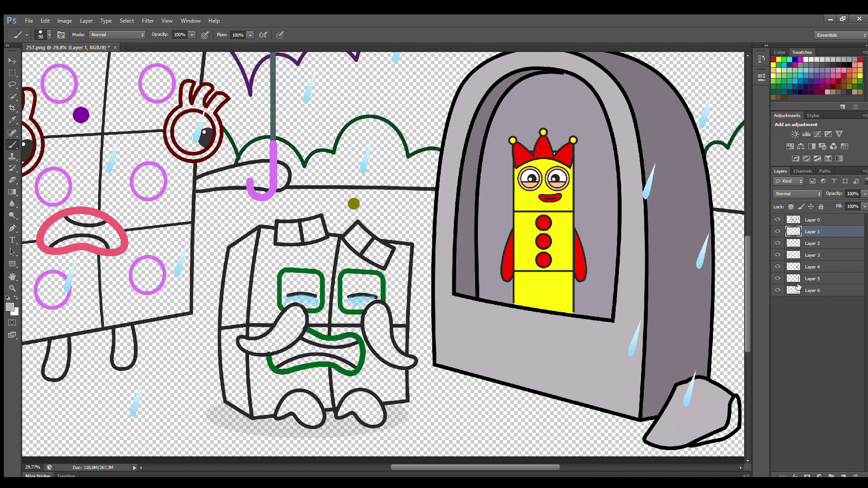
Step: Paint the side edge of the rock dark grey on Layer 2
{"action": "left_click", "coordinate": [813, 243]}
{"action": "key", "text": "i"}
{"action": "key", "text": "b"}
{"action": "mouse_move", "coordinate": [698, 445]}
{"action": "left_mouse_down"}
{"action": "mouse_move", "coordinate": [736, 429]}
{"action": "mouse_move", "coordinate": [736, 415]}
{"action": "left_mouse_up"}
Step: On Layer 1, fill the crying block figure's arms, feet and two-part hair pieces with the sampled dark green
{"action": "left_click", "coordinate": [813, 232]}
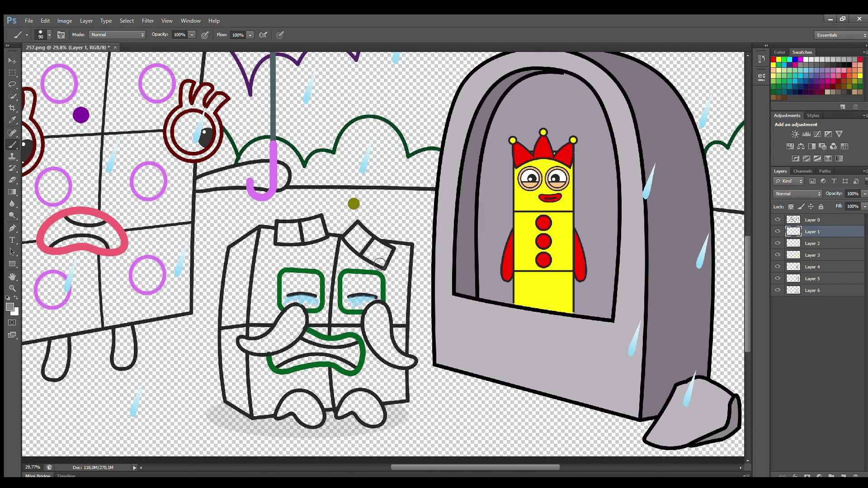
{"action": "key", "text": "i"}
{"action": "key", "text": "b"}
{"action": "mouse_move", "coordinate": [240, 345]}
{"action": "left_mouse_down"}
{"action": "mouse_move", "coordinate": [260, 347]}
{"action": "mouse_move", "coordinate": [297, 314]}
{"action": "mouse_move", "coordinate": [302, 321]}
{"action": "mouse_move", "coordinate": [273, 352]}
{"action": "left_mouse_up"}
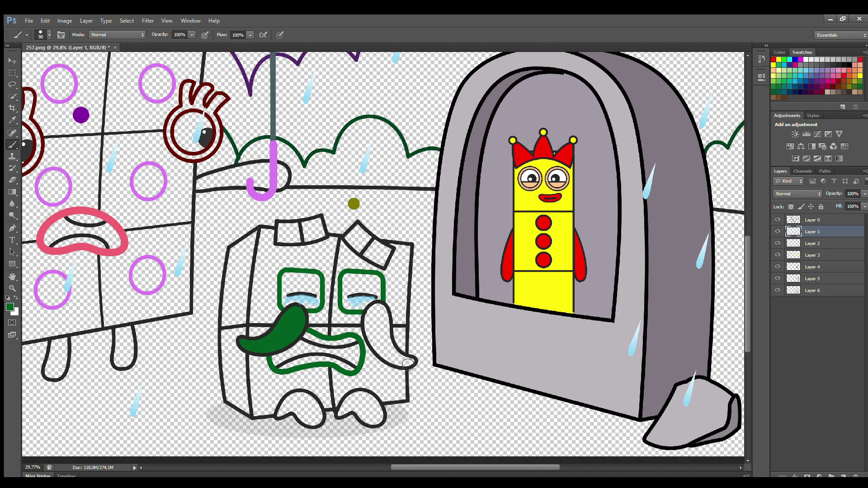
{"action": "mouse_move", "coordinate": [408, 365]}
{"action": "left_mouse_down"}
{"action": "mouse_move", "coordinate": [389, 346]}
{"action": "mouse_move", "coordinate": [382, 312]}
{"action": "mouse_move", "coordinate": [371, 326]}
{"action": "mouse_move", "coordinate": [394, 360]}
{"action": "left_mouse_up"}
{"action": "mouse_move", "coordinate": [344, 414]}
{"action": "left_mouse_down"}
{"action": "mouse_move", "coordinate": [356, 398]}
{"action": "mouse_move", "coordinate": [377, 406]}
{"action": "mouse_move", "coordinate": [381, 421]}
{"action": "mouse_move", "coordinate": [357, 406]}
{"action": "left_mouse_up"}
{"action": "mouse_move", "coordinate": [282, 414]}
{"action": "left_mouse_down"}
{"action": "mouse_move", "coordinate": [303, 401]}
{"action": "mouse_move", "coordinate": [319, 418]}
{"action": "mouse_move", "coordinate": [311, 426]}
{"action": "mouse_move", "coordinate": [294, 410]}
{"action": "left_mouse_up"}
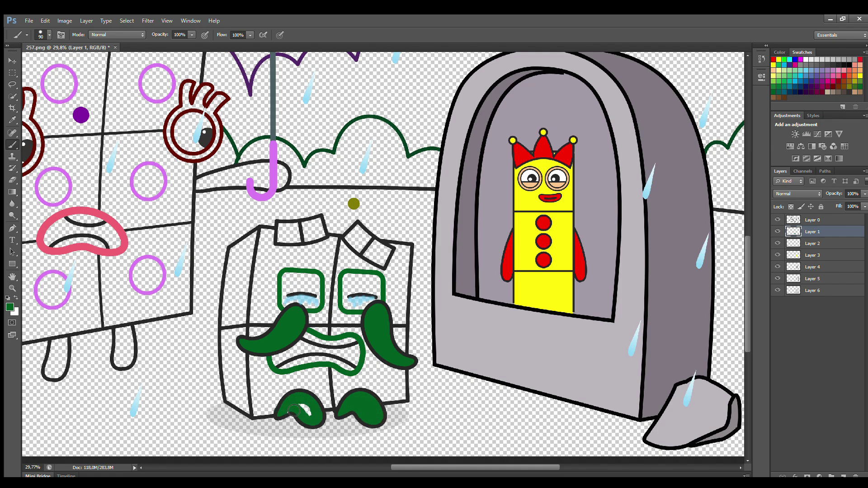
{"action": "mouse_move", "coordinate": [364, 235]}
{"action": "left_mouse_down"}
{"action": "mouse_move", "coordinate": [355, 244]}
{"action": "mouse_move", "coordinate": [385, 264]}
{"action": "mouse_move", "coordinate": [371, 249]}
{"action": "mouse_move", "coordinate": [380, 256]}
{"action": "left_mouse_up"}
{"action": "mouse_move", "coordinate": [285, 230]}
{"action": "left_mouse_down"}
{"action": "mouse_move", "coordinate": [297, 241]}
{"action": "mouse_move", "coordinate": [319, 228]}
{"action": "mouse_move", "coordinate": [326, 235]}
{"action": "left_mouse_up"}
Step: Paint the crying figure's square eyes a deeper green and its teeth white on Layer 1
{"action": "key", "text": "i"}
{"action": "key", "text": "b"}
{"action": "mouse_move", "coordinate": [294, 274]}
{"action": "left_mouse_down"}
{"action": "mouse_move", "coordinate": [289, 304]}
{"action": "mouse_move", "coordinate": [314, 306]}
{"action": "mouse_move", "coordinate": [319, 286]}
{"action": "mouse_move", "coordinate": [297, 278]}
{"action": "mouse_move", "coordinate": [301, 299]}
{"action": "left_mouse_up"}
{"action": "mouse_move", "coordinate": [348, 280]}
{"action": "left_mouse_down"}
{"action": "mouse_move", "coordinate": [347, 298]}
{"action": "mouse_move", "coordinate": [361, 309]}
{"action": "mouse_move", "coordinate": [378, 298]}
{"action": "mouse_move", "coordinate": [378, 284]}
{"action": "mouse_move", "coordinate": [358, 297]}
{"action": "left_mouse_up"}
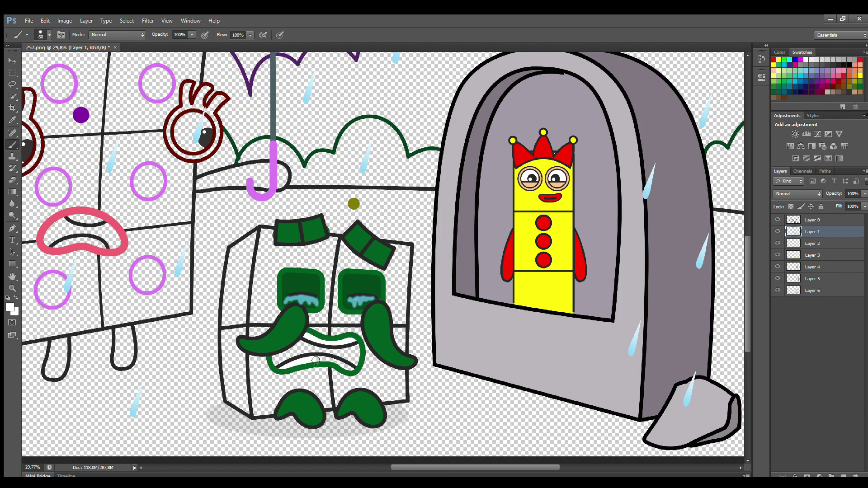
Step: Fill the inside of the crying figure's mouth with a near-black color on Layer 2
{"action": "left_click", "coordinate": [814, 243]}
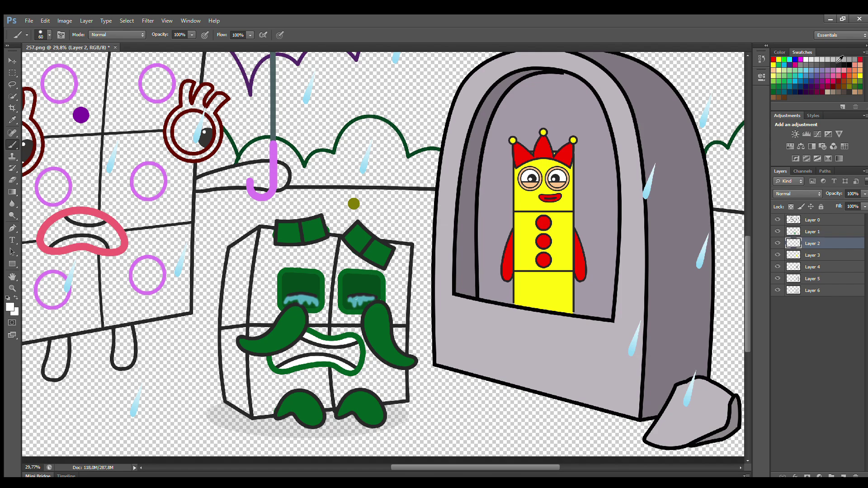
{"action": "key", "text": "d"}
{"action": "mouse_move", "coordinate": [285, 365]}
{"action": "left_mouse_down"}
{"action": "mouse_move", "coordinate": [346, 349]}
{"action": "mouse_move", "coordinate": [343, 360]}
{"action": "left_mouse_up"}
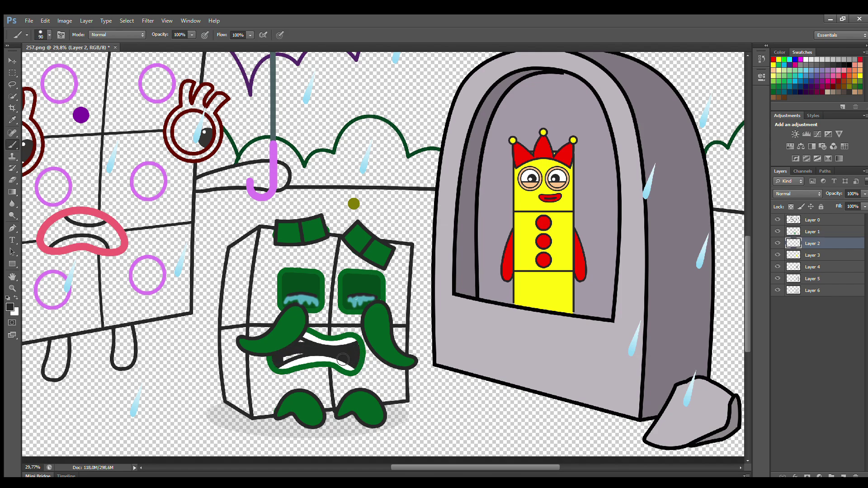
Step: Fill the side face of the crying block figure with light green on Layer 2
{"action": "left_click", "coordinate": [784, 60]}
{"action": "key", "text": "i"}
{"action": "key", "text": "b"}
{"action": "mouse_move", "coordinate": [237, 249]}
{"action": "left_mouse_down"}
{"action": "mouse_move", "coordinate": [231, 382]}
{"action": "mouse_move", "coordinate": [248, 411]}
{"action": "mouse_move", "coordinate": [241, 360]}
{"action": "left_mouse_up"}
{"action": "mouse_move", "coordinate": [246, 397]}
{"action": "left_mouse_down"}
{"action": "mouse_move", "coordinate": [239, 298]}
{"action": "mouse_move", "coordinate": [256, 238]}
{"action": "mouse_move", "coordinate": [236, 380]}
{"action": "left_mouse_up"}
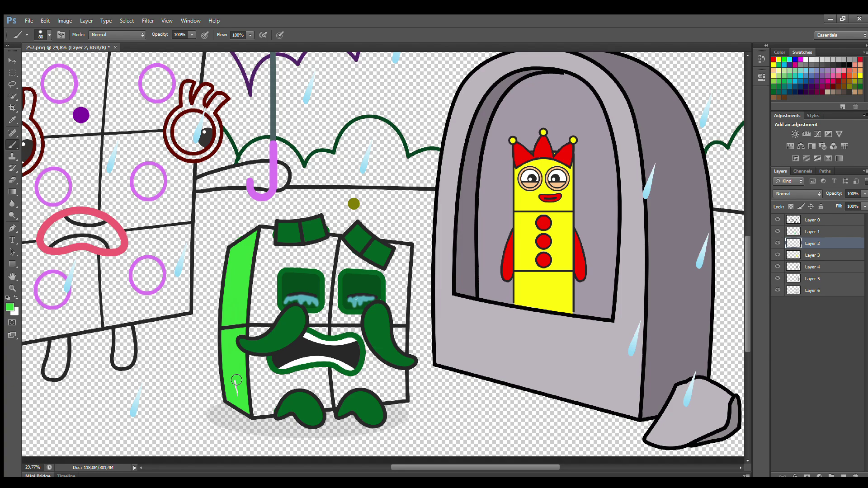
Step: Fill the front face of the crying block figure with bright green on Layer 3
{"action": "left_click", "coordinate": [813, 255]}
{"action": "key", "text": "i"}
{"action": "key", "text": "b"}
{"action": "mouse_move", "coordinate": [256, 242]}
{"action": "left_mouse_down"}
{"action": "mouse_move", "coordinate": [407, 253]}
{"action": "mouse_move", "coordinate": [400, 377]}
{"action": "mouse_move", "coordinate": [374, 394]}
{"action": "mouse_move", "coordinate": [266, 408]}
{"action": "mouse_move", "coordinate": [262, 380]}
{"action": "mouse_move", "coordinate": [392, 285]}
{"action": "mouse_move", "coordinate": [277, 271]}
{"action": "mouse_move", "coordinate": [385, 371]}
{"action": "mouse_move", "coordinate": [274, 317]}
{"action": "mouse_move", "coordinate": [292, 335]}
{"action": "mouse_move", "coordinate": [381, 375]}
{"action": "left_mouse_up"}
{"action": "key", "text": "bracketright"}
{"action": "key", "text": "bracketright"}
Step: Paint the tall block figure's eye whites and teeth white on Layer 1
{"action": "left_click_drag", "start_coordinate": [521, 468], "coordinate": [488, 468]}
{"action": "left_click_drag", "start_coordinate": [747, 340], "coordinate": [747, 325]}
{"action": "left_click_drag", "start_coordinate": [424, 465], "coordinate": [427, 465]}
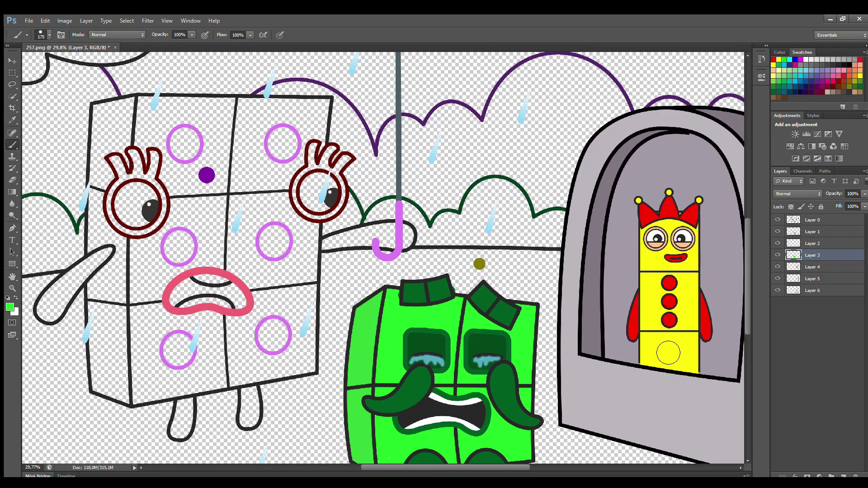
{"action": "left_click", "coordinate": [813, 232]}
{"action": "mouse_move", "coordinate": [307, 188]}
{"action": "left_mouse_down"}
{"action": "mouse_move", "coordinate": [328, 206]}
{"action": "mouse_move", "coordinate": [314, 192]}
{"action": "left_mouse_up"}
{"action": "key", "text": "bracketleft"}
{"action": "key", "text": "bracketleft"}
{"action": "key", "text": "bracketleft"}
{"action": "key", "text": "bracketleft"}
{"action": "mouse_move", "coordinate": [126, 193]}
{"action": "left_mouse_down"}
{"action": "mouse_move", "coordinate": [129, 222]}
{"action": "mouse_move", "coordinate": [151, 195]}
{"action": "mouse_move", "coordinate": [129, 200]}
{"action": "left_mouse_up"}
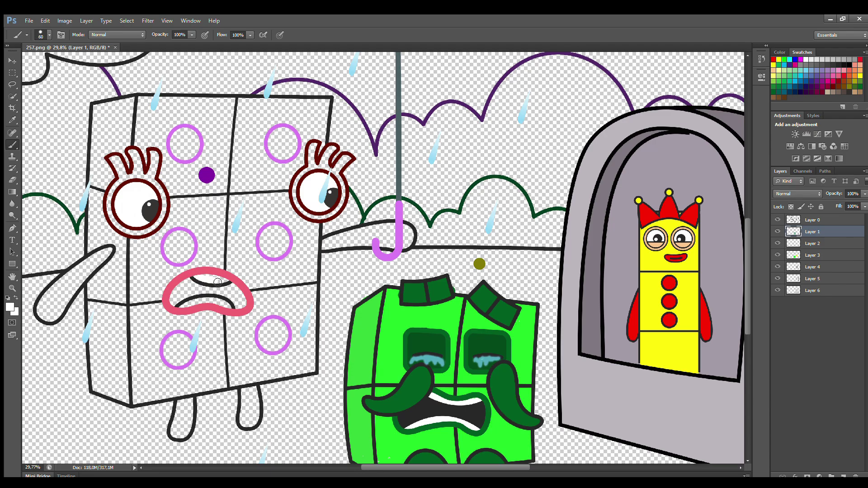
{"action": "left_click_drag", "start_coordinate": [187, 303], "coordinate": [222, 304]}
Step: Brush soft light-blue tears along the bottom of both eyes of the tall block figure on Layer 1
{"action": "left_click_drag", "start_coordinate": [306, 202], "coordinate": [331, 207]}
{"action": "left_click_drag", "start_coordinate": [119, 216], "coordinate": [152, 220]}
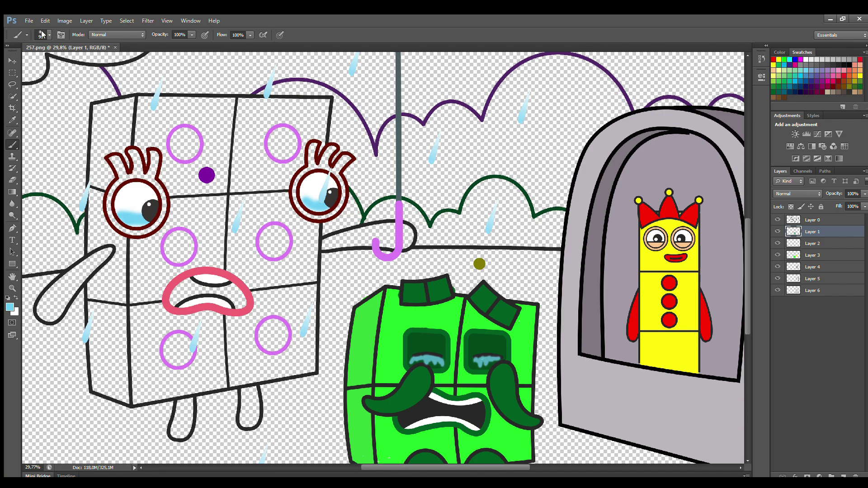
Step: Fill the six circular spots on the tall block figure with the light violet of their outlines on Layer 1
{"action": "left_click", "coordinate": [181, 146], "text": "alt"}
{"action": "mouse_move", "coordinate": [177, 136]}
{"action": "left_mouse_down"}
{"action": "mouse_move", "coordinate": [196, 154]}
{"action": "mouse_move", "coordinate": [185, 144]}
{"action": "left_mouse_up"}
{"action": "mouse_move", "coordinate": [277, 136]}
{"action": "left_mouse_down"}
{"action": "mouse_move", "coordinate": [280, 150]}
{"action": "mouse_move", "coordinate": [286, 144]}
{"action": "mouse_move", "coordinate": [281, 152]}
{"action": "left_mouse_up"}
{"action": "mouse_move", "coordinate": [274, 230]}
{"action": "left_mouse_down"}
{"action": "mouse_move", "coordinate": [267, 243]}
{"action": "mouse_move", "coordinate": [276, 241]}
{"action": "left_mouse_up"}
{"action": "mouse_move", "coordinate": [180, 244]}
{"action": "left_mouse_down"}
{"action": "mouse_move", "coordinate": [172, 248]}
{"action": "mouse_move", "coordinate": [190, 255]}
{"action": "mouse_move", "coordinate": [186, 244]}
{"action": "left_mouse_up"}
{"action": "left_click_drag", "start_coordinate": [276, 346], "coordinate": [274, 350]}
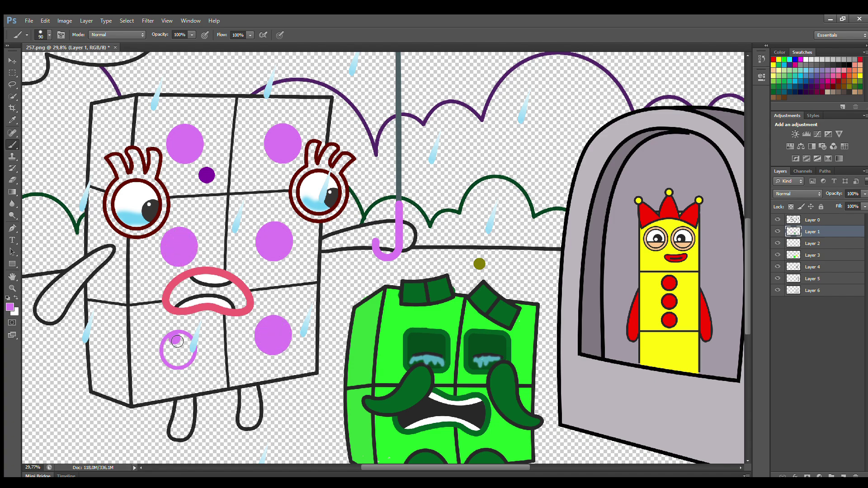
{"action": "mouse_move", "coordinate": [177, 341]}
{"action": "left_mouse_down"}
{"action": "mouse_move", "coordinate": [173, 358]}
{"action": "mouse_move", "coordinate": [192, 355]}
{"action": "left_mouse_up"}
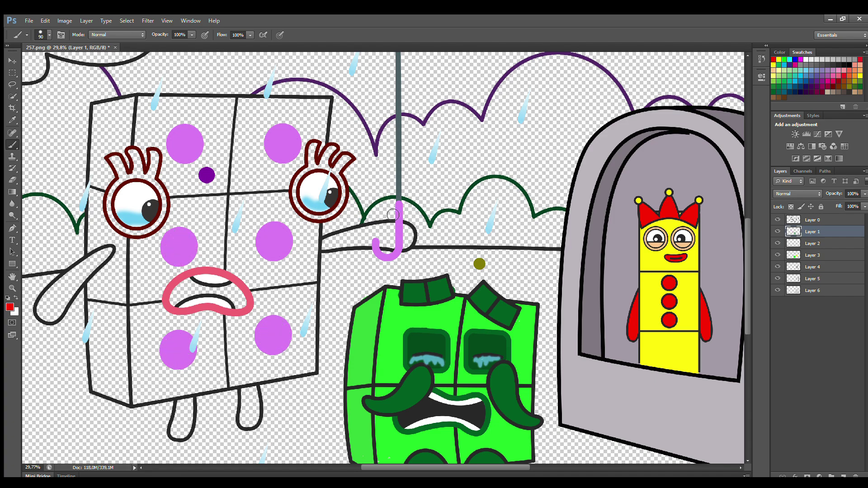
Step: Paint both arms and both legs of the tall block figure dark red on Layer 1
{"action": "key", "text": "i"}
{"action": "key", "text": "b"}
{"action": "mouse_move", "coordinate": [326, 245]}
{"action": "left_mouse_down"}
{"action": "mouse_move", "coordinate": [387, 229]}
{"action": "mouse_move", "coordinate": [411, 238]}
{"action": "mouse_move", "coordinate": [354, 246]}
{"action": "left_mouse_up"}
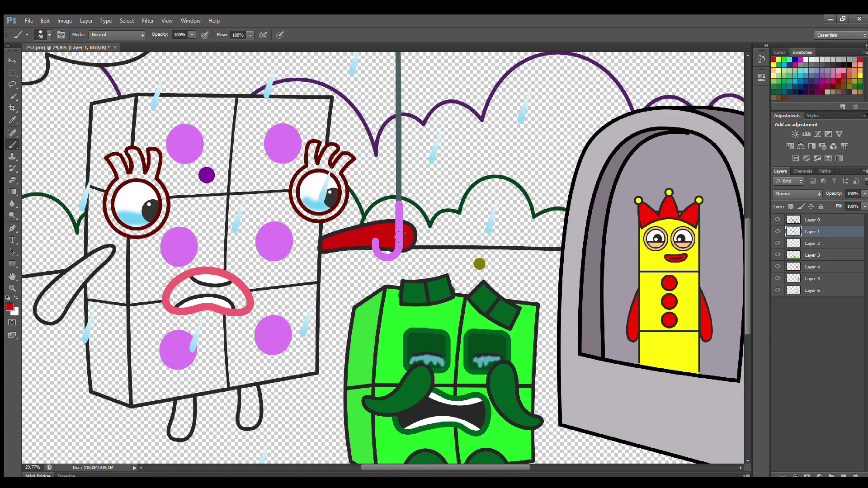
{"action": "left_click_drag", "start_coordinate": [249, 396], "coordinate": [249, 426]}
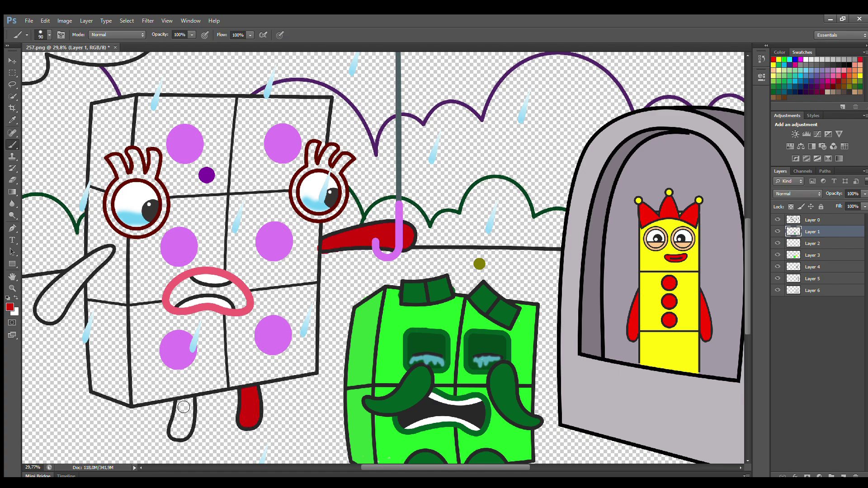
{"action": "left_click_drag", "start_coordinate": [184, 407], "coordinate": [181, 436]}
{"action": "mouse_move", "coordinate": [111, 255]}
{"action": "left_mouse_down"}
{"action": "mouse_move", "coordinate": [47, 304]}
{"action": "mouse_move", "coordinate": [48, 318]}
{"action": "mouse_move", "coordinate": [59, 316]}
{"action": "mouse_move", "coordinate": [95, 269]}
{"action": "left_mouse_up"}
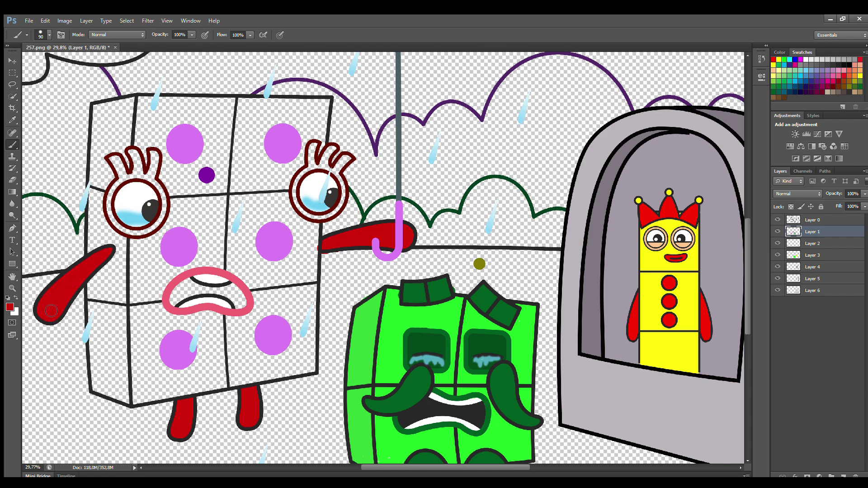
Step: Paint the tall block figure's eyelashes and eye rims bright red on Layer 2
{"action": "key", "text": "bracketleft"}
{"action": "mouse_move", "coordinate": [111, 157]}
{"action": "left_mouse_down"}
{"action": "mouse_move", "coordinate": [123, 179]}
{"action": "mouse_move", "coordinate": [115, 194]}
{"action": "mouse_move", "coordinate": [123, 178]}
{"action": "left_mouse_up"}
{"action": "key", "text": "ctrl+z"}
{"action": "left_click", "coordinate": [813, 243]}
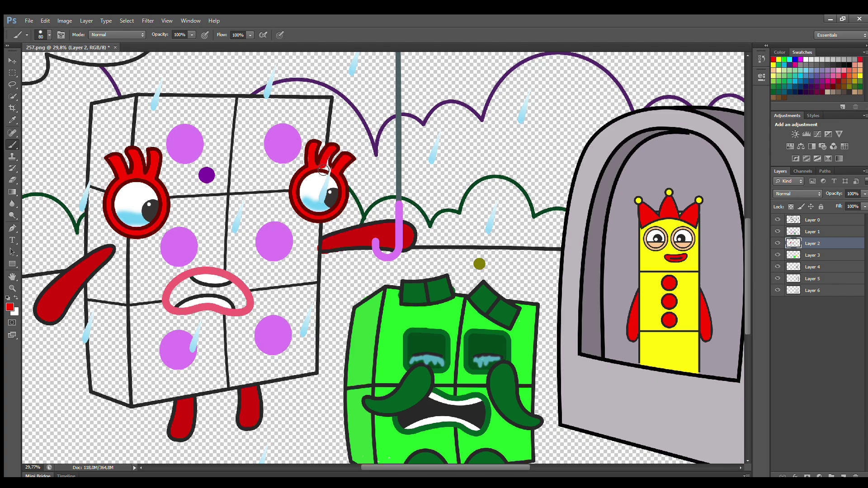
Step: Fill the inside of the tall block figure's mouth around the teeth with near-black on Layer 2
{"action": "left_click", "coordinate": [12, 120]}
{"action": "key", "text": "b"}
{"action": "mouse_move", "coordinate": [175, 309]}
{"action": "left_mouse_down"}
{"action": "mouse_move", "coordinate": [190, 290]}
{"action": "mouse_move", "coordinate": [232, 300]}
{"action": "left_mouse_up"}
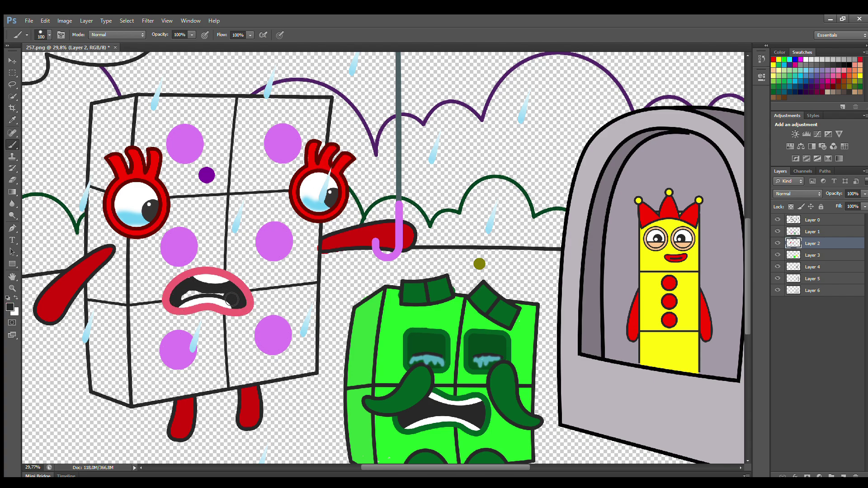
Step: Fill the side face of the tall block figure with the sampled dark purple on Layer 3
{"action": "left_click", "coordinate": [812, 256]}
{"action": "left_click", "coordinate": [206, 177], "text": "alt"}
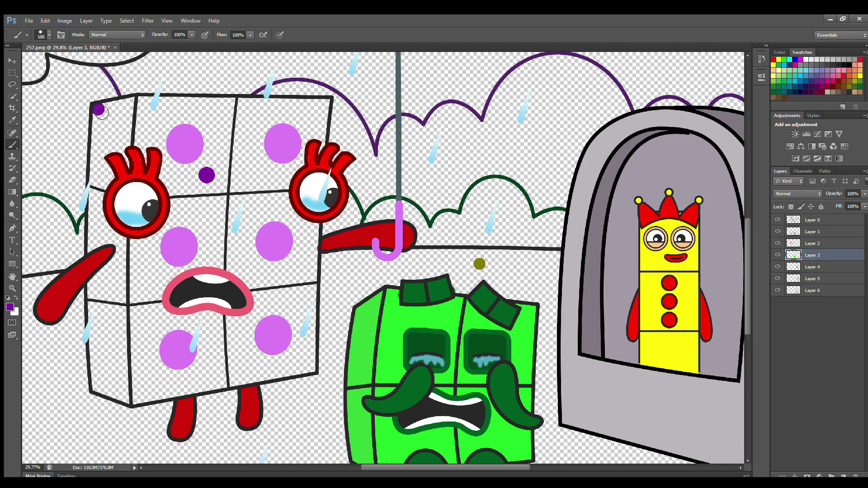
{"action": "mouse_move", "coordinate": [102, 113]}
{"action": "left_mouse_down"}
{"action": "mouse_move", "coordinate": [100, 382]}
{"action": "mouse_move", "coordinate": [126, 401]}
{"action": "mouse_move", "coordinate": [124, 185]}
{"action": "mouse_move", "coordinate": [135, 106]}
{"action": "mouse_move", "coordinate": [108, 112]}
{"action": "mouse_move", "coordinate": [123, 127]}
{"action": "mouse_move", "coordinate": [92, 152]}
{"action": "mouse_move", "coordinate": [110, 126]}
{"action": "mouse_move", "coordinate": [104, 334]}
{"action": "mouse_move", "coordinate": [115, 294]}
{"action": "left_mouse_up"}
{"action": "key", "text": "ctrl+z"}
{"action": "key", "text": "bracketright"}
Step: Erase the purple color sample dot from the front of the tall block figure on Layer 0
{"action": "left_click", "coordinate": [12, 180]}
{"action": "left_click", "coordinate": [813, 220]}
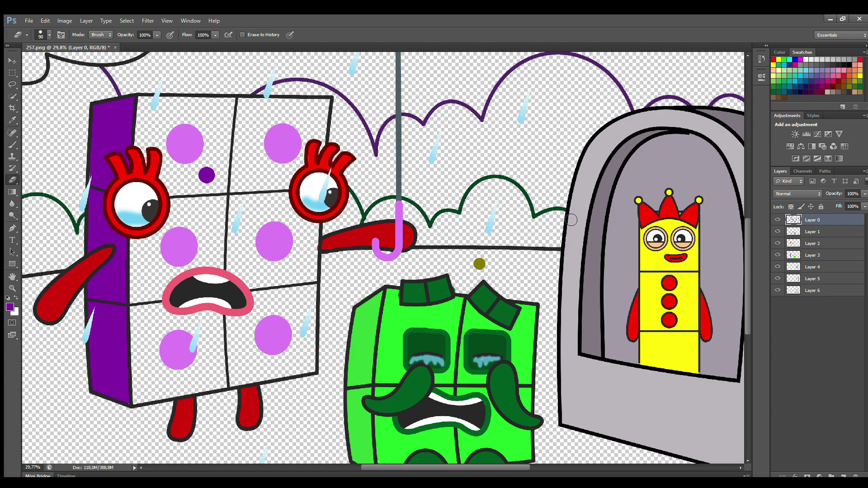
{"action": "left_click_drag", "start_coordinate": [207, 174], "coordinate": [205, 183]}
Step: Fill the front face of the tall block figure with a slightly brighter purple on Layer 4
{"action": "left_click", "coordinate": [813, 268]}
{"action": "key", "text": "i"}
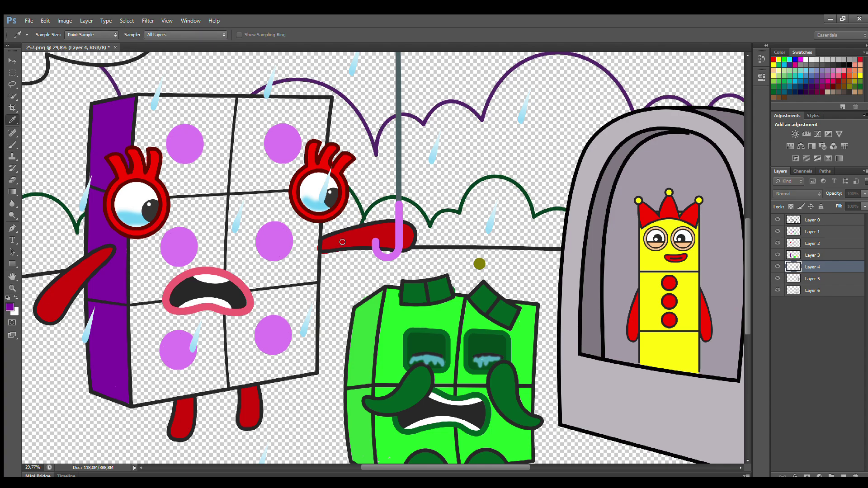
{"action": "key", "text": "b"}
{"action": "mouse_move", "coordinate": [142, 107]}
{"action": "left_mouse_down"}
{"action": "mouse_move", "coordinate": [328, 113]}
{"action": "mouse_move", "coordinate": [314, 272]}
{"action": "mouse_move", "coordinate": [315, 372]}
{"action": "mouse_move", "coordinate": [150, 403]}
{"action": "mouse_move", "coordinate": [138, 392]}
{"action": "mouse_move", "coordinate": [150, 150]}
{"action": "mouse_move", "coordinate": [271, 141]}
{"action": "mouse_move", "coordinate": [315, 159]}
{"action": "mouse_move", "coordinate": [161, 178]}
{"action": "mouse_move", "coordinate": [310, 187]}
{"action": "mouse_move", "coordinate": [207, 242]}
{"action": "mouse_move", "coordinate": [162, 372]}
{"action": "mouse_move", "coordinate": [254, 377]}
{"action": "mouse_move", "coordinate": [305, 276]}
{"action": "mouse_move", "coordinate": [179, 281]}
{"action": "mouse_move", "coordinate": [179, 343]}
{"action": "mouse_move", "coordinate": [204, 360]}
{"action": "left_mouse_up"}
{"action": "key", "text": "bracketright"}
{"action": "key", "text": "bracketright"}
Step: Fill the whole umbrella canopy with the dark blue of its sample dot on Layer 1
{"action": "left_click_drag", "start_coordinate": [746, 329], "coordinate": [750, 275]}
{"action": "left_click", "coordinate": [812, 231]}
{"action": "key", "text": "i"}
{"action": "left_click", "coordinate": [416, 103]}
{"action": "key", "text": "b"}
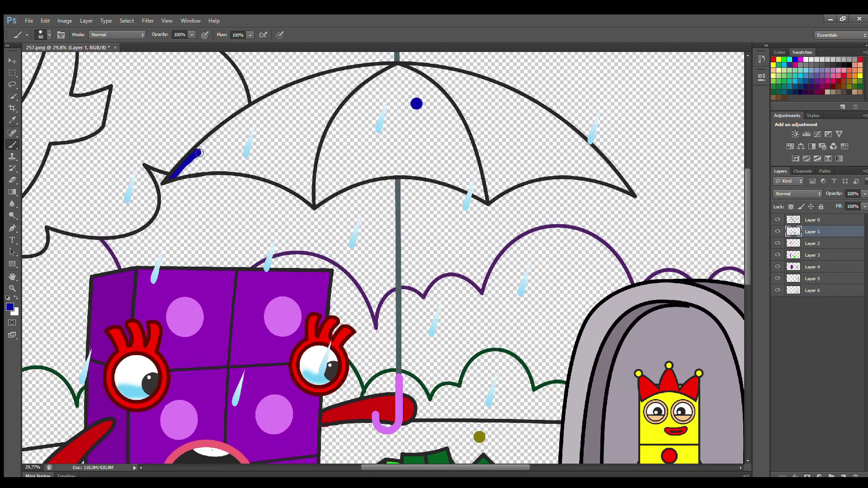
{"action": "key", "text": "bracketright"}
{"action": "key", "text": "bracketright"}
{"action": "key", "text": "bracketright"}
{"action": "mouse_move", "coordinate": [199, 153]}
{"action": "left_mouse_down"}
{"action": "mouse_move", "coordinate": [287, 95]}
{"action": "mouse_move", "coordinate": [394, 65]}
{"action": "left_mouse_up"}
{"action": "key", "text": "ctrl+z"}
{"action": "mouse_move", "coordinate": [251, 116]}
{"action": "left_mouse_down"}
{"action": "mouse_move", "coordinate": [327, 80]}
{"action": "mouse_move", "coordinate": [391, 66]}
{"action": "mouse_move", "coordinate": [456, 76]}
{"action": "mouse_move", "coordinate": [563, 128]}
{"action": "mouse_move", "coordinate": [608, 170]}
{"action": "left_mouse_up"}
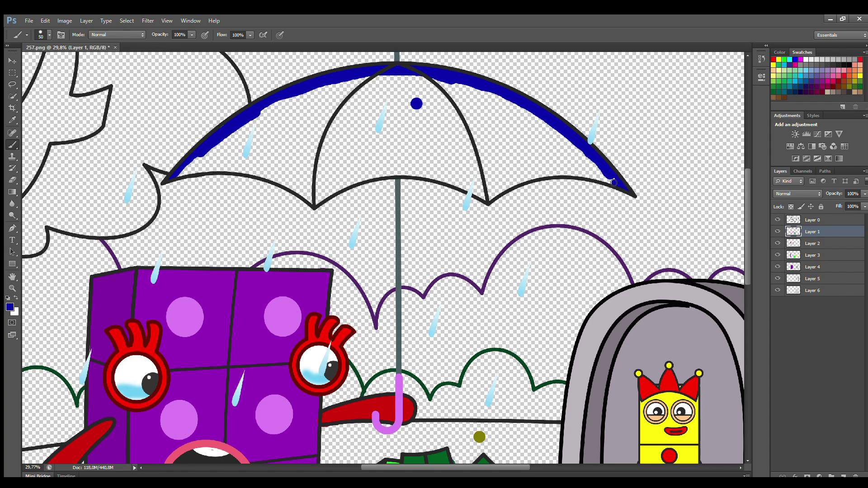
{"action": "mouse_move", "coordinate": [596, 176]}
{"action": "left_mouse_down"}
{"action": "mouse_move", "coordinate": [530, 171]}
{"action": "mouse_move", "coordinate": [488, 201]}
{"action": "mouse_move", "coordinate": [420, 176]}
{"action": "mouse_move", "coordinate": [360, 175]}
{"action": "mouse_move", "coordinate": [318, 203]}
{"action": "mouse_move", "coordinate": [264, 173]}
{"action": "mouse_move", "coordinate": [205, 166]}
{"action": "mouse_move", "coordinate": [181, 176]}
{"action": "mouse_move", "coordinate": [312, 99]}
{"action": "mouse_move", "coordinate": [493, 106]}
{"action": "mouse_move", "coordinate": [596, 169]}
{"action": "mouse_move", "coordinate": [464, 183]}
{"action": "mouse_move", "coordinate": [267, 175]}
{"action": "mouse_move", "coordinate": [245, 136]}
{"action": "mouse_move", "coordinate": [556, 154]}
{"action": "mouse_move", "coordinate": [345, 153]}
{"action": "mouse_move", "coordinate": [487, 174]}
{"action": "left_mouse_up"}
{"action": "key", "text": "bracketright"}
{"action": "key", "text": "bracketright"}
{"action": "key", "text": "bracketright"}
{"action": "key", "text": "bracketright"}
{"action": "key", "text": "bracketright"}
Step: Brush soft brighter-blue highlights along the umbrella's ribs and its outer and lower edges
{"action": "key", "text": "i"}
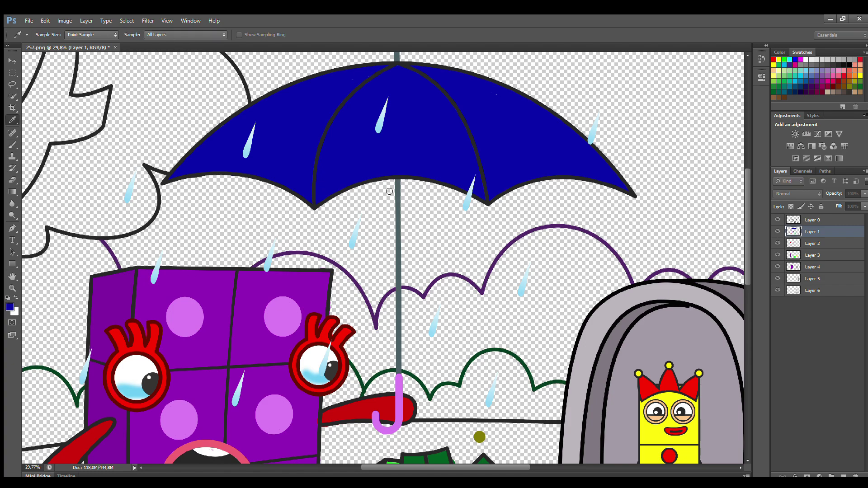
{"action": "key", "text": "b"}
{"action": "mouse_move", "coordinate": [384, 86]}
{"action": "left_mouse_down"}
{"action": "mouse_move", "coordinate": [352, 107]}
{"action": "mouse_move", "coordinate": [324, 186]}
{"action": "mouse_move", "coordinate": [434, 109]}
{"action": "mouse_move", "coordinate": [420, 86]}
{"action": "mouse_move", "coordinate": [467, 131]}
{"action": "mouse_move", "coordinate": [494, 194]}
{"action": "mouse_move", "coordinate": [452, 106]}
{"action": "mouse_move", "coordinate": [298, 130]}
{"action": "left_mouse_up"}
{"action": "key", "text": "bracketleft"}
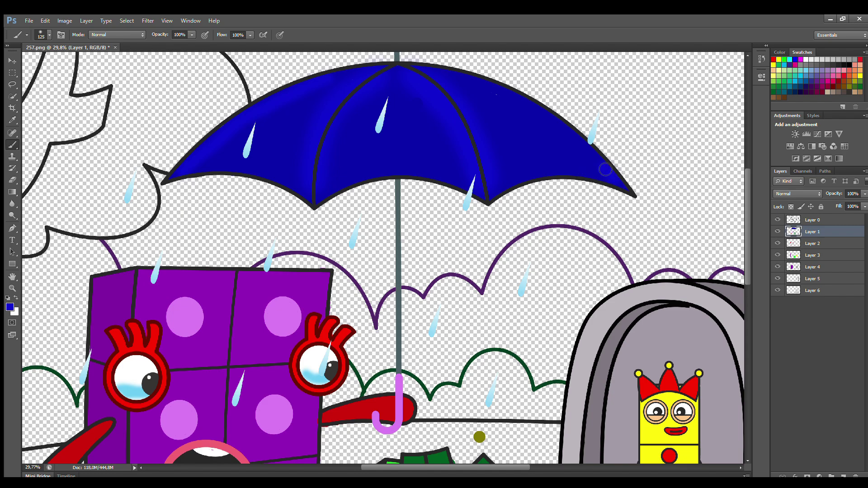
{"action": "left_click", "coordinate": [813, 221]}
{"action": "key", "text": "e"}
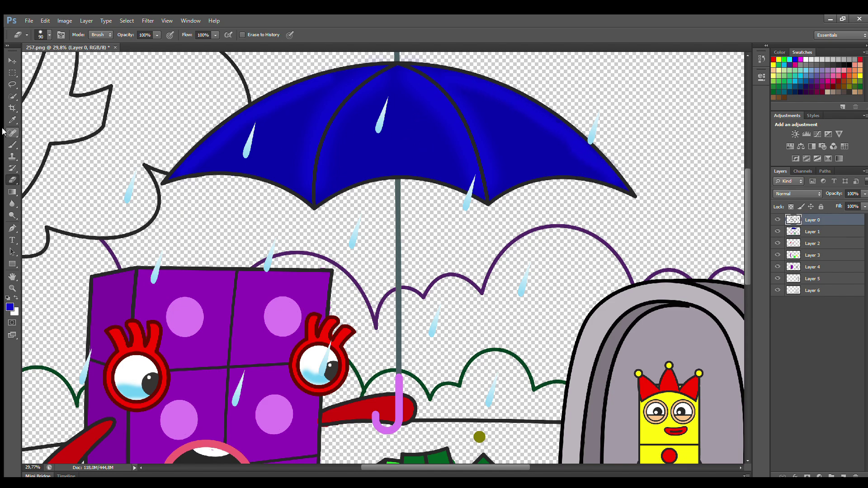
{"action": "key", "text": "b"}
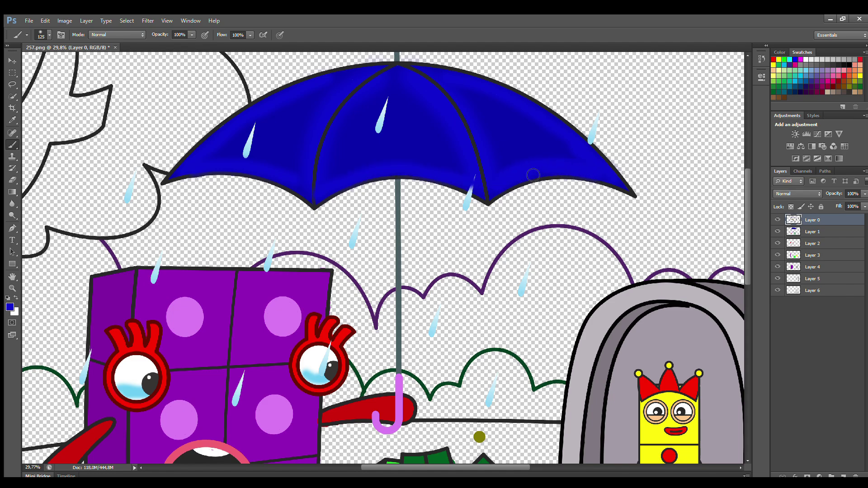
Step: Fill the tree foliage left of the trunk with the sampled olive yellow on Layer 1
{"action": "scroll", "coordinate": [528, 176], "scroll_direction": "down", "scroll_amount": 1}
{"action": "scroll", "coordinate": [548, 347], "scroll_direction": "down", "scroll_amount": 1}
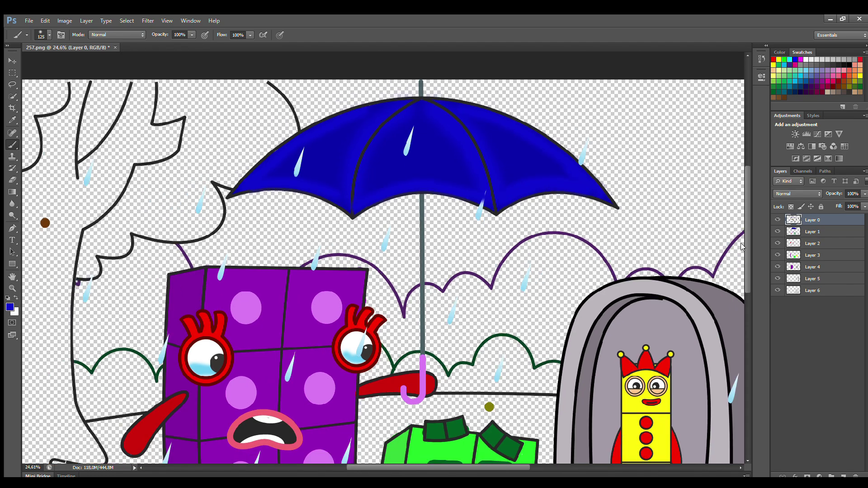
{"action": "scroll", "coordinate": [746, 248], "scroll_direction": "down", "scroll_amount": 1}
{"action": "left_click_drag", "start_coordinate": [500, 466], "coordinate": [471, 466]}
{"action": "key", "text": "alt+["}
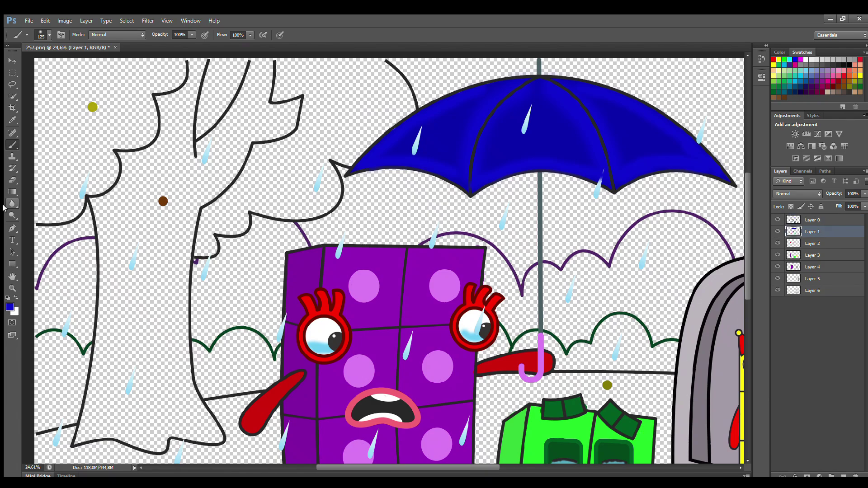
{"action": "left_click", "coordinate": [92, 107], "text": "alt"}
{"action": "left_click", "coordinate": [41, 216]}
{"action": "mouse_move", "coordinate": [39, 216]}
{"action": "left_mouse_down"}
{"action": "mouse_move", "coordinate": [74, 221]}
{"action": "mouse_move", "coordinate": [84, 198]}
{"action": "mouse_move", "coordinate": [115, 185]}
{"action": "mouse_move", "coordinate": [115, 153]}
{"action": "mouse_move", "coordinate": [147, 146]}
{"action": "mouse_move", "coordinate": [156, 133]}
{"action": "mouse_move", "coordinate": [144, 78]}
{"action": "mouse_move", "coordinate": [156, 94]}
{"action": "mouse_move", "coordinate": [177, 89]}
{"action": "mouse_move", "coordinate": [185, 71]}
{"action": "mouse_move", "coordinate": [155, 80]}
{"action": "mouse_move", "coordinate": [51, 69]}
{"action": "mouse_move", "coordinate": [45, 195]}
{"action": "mouse_move", "coordinate": [96, 176]}
{"action": "mouse_move", "coordinate": [136, 112]}
{"action": "mouse_move", "coordinate": [57, 103]}
{"action": "mouse_move", "coordinate": [57, 130]}
{"action": "mouse_move", "coordinate": [89, 178]}
{"action": "mouse_move", "coordinate": [117, 126]}
{"action": "left_mouse_up"}
{"action": "key", "text": "bracketright"}
{"action": "key", "text": "bracketright"}
{"action": "key", "text": "bracketright"}
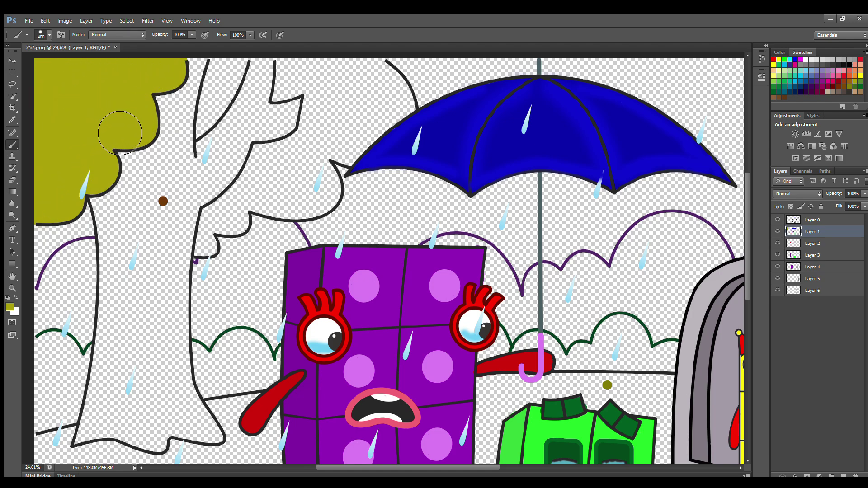
Step: Fill the foliage gap between the two upper tree branches with olive yellow on Layer 1
{"action": "key", "text": "bracketleft"}
{"action": "key", "text": "bracketleft"}
{"action": "key", "text": "bracketleft"}
{"action": "key", "text": "bracketleft"}
{"action": "key", "text": "bracketleft"}
{"action": "key", "text": "bracketleft"}
{"action": "key", "text": "bracketleft"}
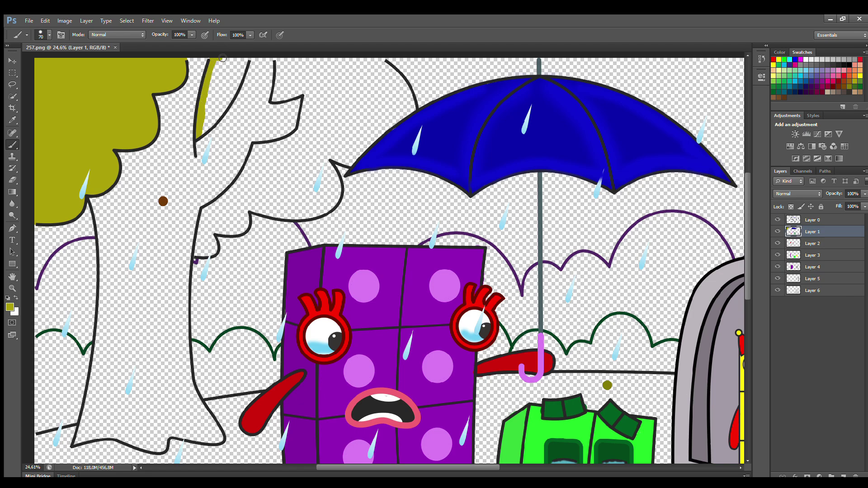
{"action": "key", "text": "bracketright"}
{"action": "key", "text": "bracketright"}
{"action": "key", "text": "bracketright"}
{"action": "mouse_move", "coordinate": [208, 113]}
{"action": "left_mouse_down"}
{"action": "mouse_move", "coordinate": [220, 65]}
{"action": "mouse_move", "coordinate": [213, 121]}
{"action": "mouse_move", "coordinate": [240, 67]}
{"action": "left_mouse_up"}
Step: Fill the tree foliage between the right branch and the umbrella with olive yellow on Layer 2
{"action": "key", "text": "alt+bracketleft"}
{"action": "mouse_move", "coordinate": [201, 256]}
{"action": "left_mouse_down"}
{"action": "mouse_move", "coordinate": [208, 214]}
{"action": "mouse_move", "coordinate": [228, 203]}
{"action": "mouse_move", "coordinate": [259, 152]}
{"action": "mouse_move", "coordinate": [298, 141]}
{"action": "mouse_move", "coordinate": [304, 126]}
{"action": "mouse_move", "coordinate": [305, 92]}
{"action": "mouse_move", "coordinate": [279, 100]}
{"action": "mouse_move", "coordinate": [282, 62]}
{"action": "left_mouse_up"}
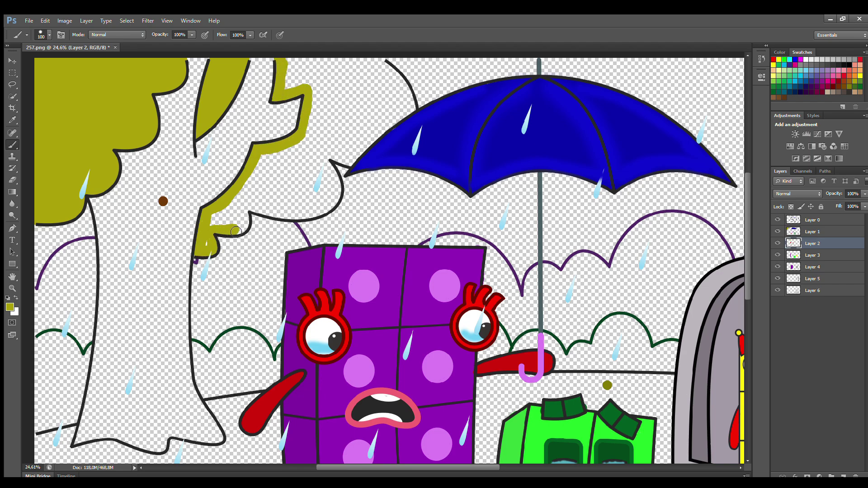
{"action": "mouse_move", "coordinate": [236, 231]}
{"action": "left_mouse_down"}
{"action": "mouse_move", "coordinate": [251, 210]}
{"action": "mouse_move", "coordinate": [311, 218]}
{"action": "mouse_move", "coordinate": [332, 209]}
{"action": "mouse_move", "coordinate": [338, 193]}
{"action": "mouse_move", "coordinate": [325, 140]}
{"action": "mouse_move", "coordinate": [332, 156]}
{"action": "mouse_move", "coordinate": [353, 165]}
{"action": "mouse_move", "coordinate": [414, 109]}
{"action": "mouse_move", "coordinate": [404, 85]}
{"action": "mouse_move", "coordinate": [368, 60]}
{"action": "mouse_move", "coordinate": [292, 59]}
{"action": "mouse_move", "coordinate": [295, 89]}
{"action": "mouse_move", "coordinate": [367, 76]}
{"action": "mouse_move", "coordinate": [403, 104]}
{"action": "mouse_move", "coordinate": [355, 153]}
{"action": "mouse_move", "coordinate": [325, 108]}
{"action": "mouse_move", "coordinate": [376, 98]}
{"action": "mouse_move", "coordinate": [299, 158]}
{"action": "mouse_move", "coordinate": [324, 160]}
{"action": "mouse_move", "coordinate": [312, 211]}
{"action": "mouse_move", "coordinate": [264, 189]}
{"action": "mouse_move", "coordinate": [319, 195]}
{"action": "mouse_move", "coordinate": [257, 195]}
{"action": "mouse_move", "coordinate": [235, 217]}
{"action": "left_mouse_up"}
{"action": "key", "text": "bracketright"}
{"action": "key", "text": "bracketright"}
{"action": "key", "text": "bracketright"}
{"action": "key", "text": "bracketright"}
{"action": "key", "text": "bracketleft"}
{"action": "key", "text": "bracketleft"}
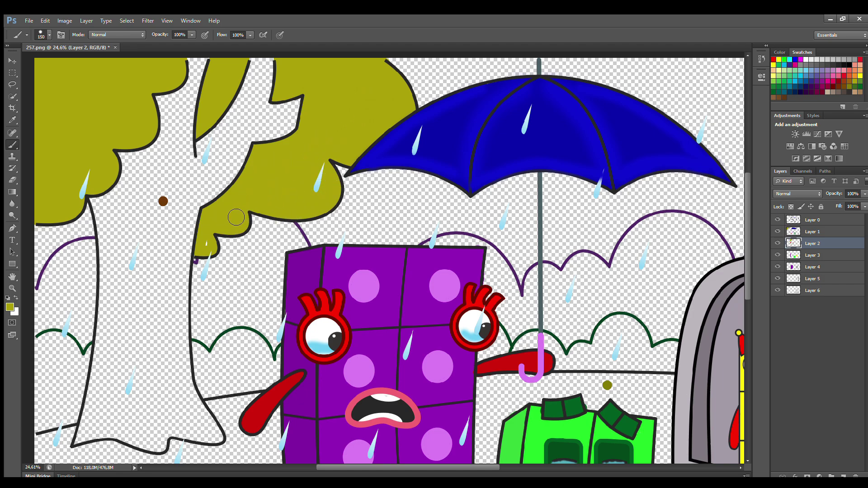
Step: Fill the tree trunk and its branches with the sampled brown on Layer 3
{"action": "left_click", "coordinate": [810, 256]}
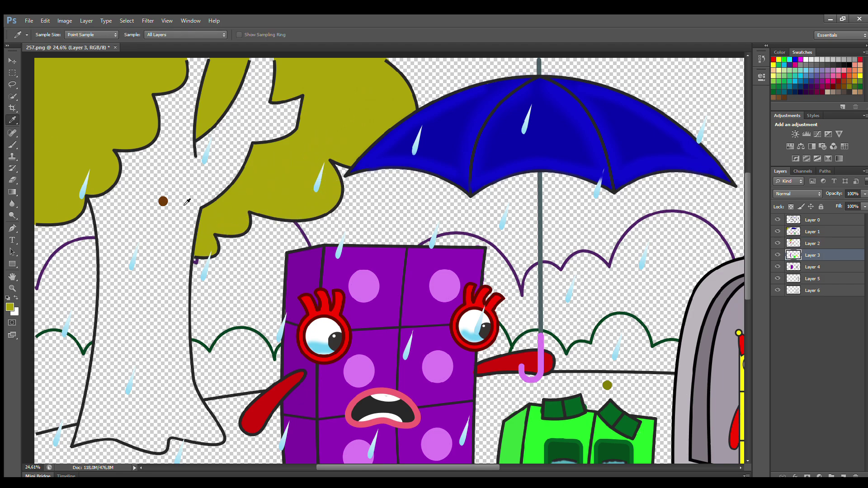
{"action": "left_click", "coordinate": [163, 201], "text": "alt"}
{"action": "mouse_move", "coordinate": [100, 204]}
{"action": "left_mouse_down"}
{"action": "mouse_move", "coordinate": [111, 302]}
{"action": "mouse_move", "coordinate": [101, 392]}
{"action": "mouse_move", "coordinate": [84, 435]}
{"action": "mouse_move", "coordinate": [163, 452]}
{"action": "mouse_move", "coordinate": [180, 434]}
{"action": "mouse_move", "coordinate": [213, 443]}
{"action": "mouse_move", "coordinate": [220, 438]}
{"action": "mouse_move", "coordinate": [189, 379]}
{"action": "mouse_move", "coordinate": [187, 279]}
{"action": "mouse_move", "coordinate": [203, 224]}
{"action": "mouse_move", "coordinate": [295, 142]}
{"action": "mouse_move", "coordinate": [277, 72]}
{"action": "mouse_move", "coordinate": [251, 144]}
{"action": "mouse_move", "coordinate": [236, 101]}
{"action": "mouse_move", "coordinate": [203, 122]}
{"action": "mouse_move", "coordinate": [169, 117]}
{"action": "mouse_move", "coordinate": [129, 178]}
{"action": "mouse_move", "coordinate": [176, 145]}
{"action": "mouse_move", "coordinate": [223, 182]}
{"action": "mouse_move", "coordinate": [133, 225]}
{"action": "mouse_move", "coordinate": [124, 359]}
{"action": "mouse_move", "coordinate": [106, 425]}
{"action": "mouse_move", "coordinate": [166, 442]}
{"action": "mouse_move", "coordinate": [209, 438]}
{"action": "mouse_move", "coordinate": [179, 364]}
{"action": "mouse_move", "coordinate": [181, 257]}
{"action": "mouse_move", "coordinate": [169, 237]}
{"action": "mouse_move", "coordinate": [141, 389]}
{"action": "mouse_move", "coordinate": [152, 424]}
{"action": "mouse_move", "coordinate": [164, 268]}
{"action": "left_mouse_up"}
{"action": "key", "text": "bracketright"}
{"action": "key", "text": "bracketright"}
{"action": "key", "text": "bracketright"}
{"action": "key", "text": "bracketright"}
{"action": "key", "text": "bracketright"}
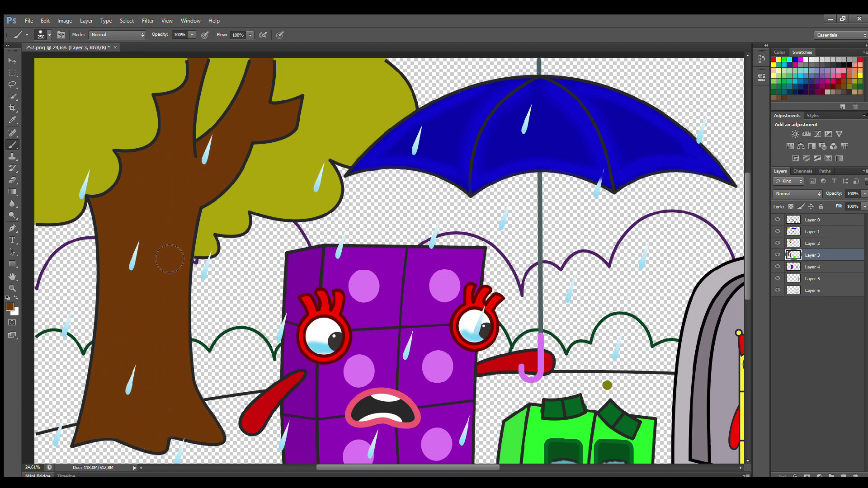
Step: Add a new layer beneath Layer 6 and paint dark olive grass along the horizon from the tree to the tombstone
{"action": "scroll", "coordinate": [169, 259], "scroll_direction": "down", "scroll_amount": 2}
{"action": "left_click", "coordinate": [816, 291]}
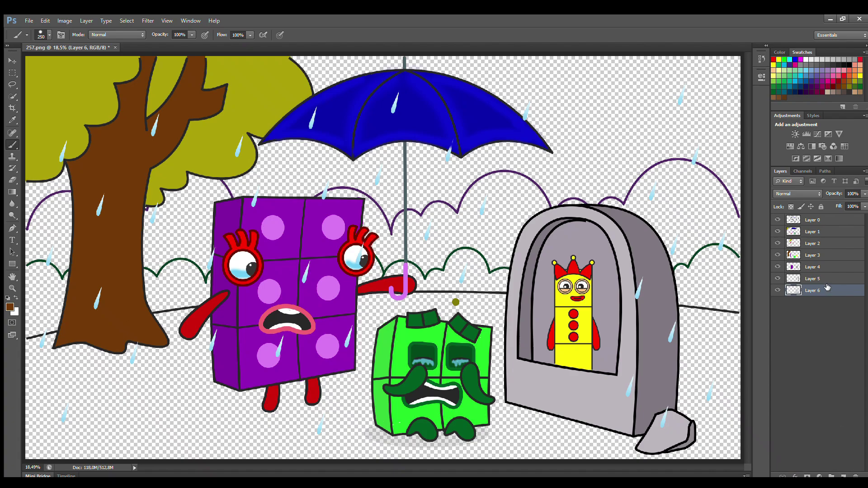
{"action": "left_click", "coordinate": [843, 476]}
{"action": "key", "text": "i"}
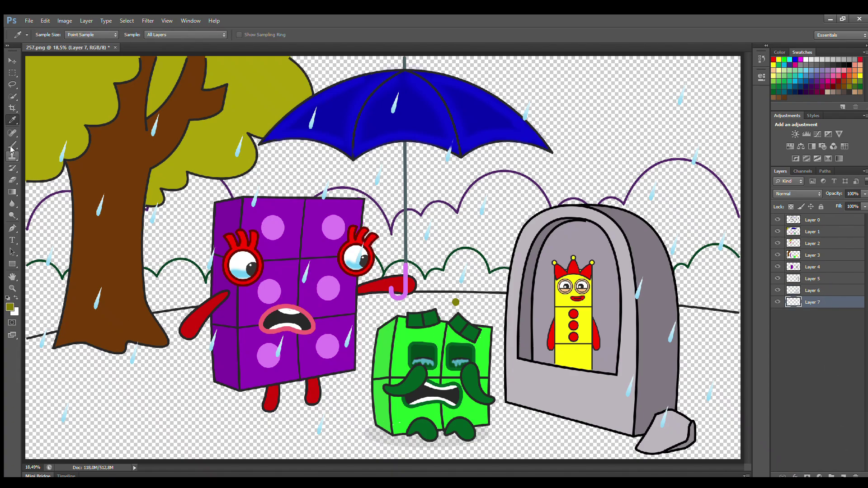
{"action": "left_click", "coordinate": [12, 147]}
{"action": "left_click_drag", "start_coordinate": [36, 355], "coordinate": [208, 313]}
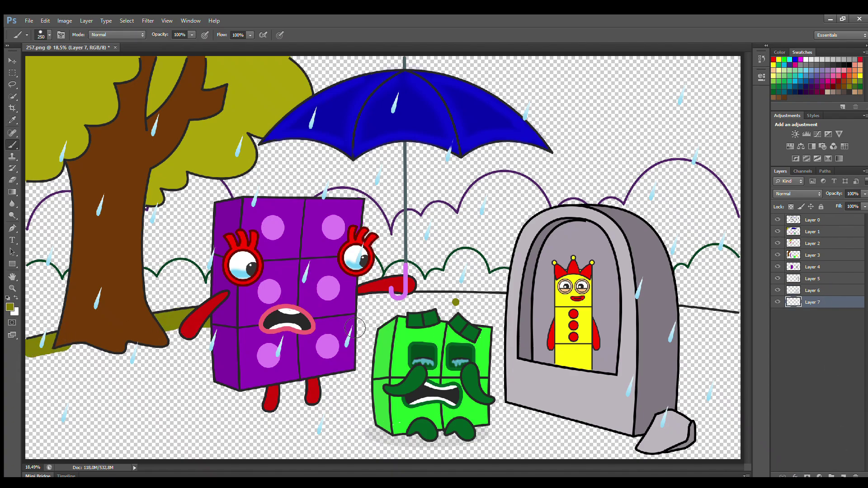
{"action": "mouse_move", "coordinate": [355, 327]}
{"action": "left_mouse_down"}
{"action": "mouse_move", "coordinate": [398, 310]}
{"action": "mouse_move", "coordinate": [509, 320]}
{"action": "left_mouse_up"}
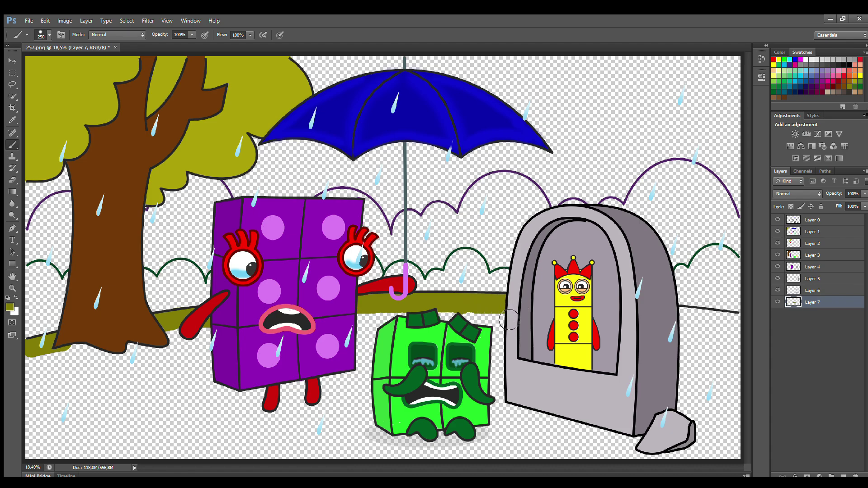
Step: Fill the rest of the ground down to the bottom of the picture with dark olive on Layer 7
{"action": "key", "text": "bracketright"}
{"action": "key", "text": "bracketright"}
{"action": "key", "text": "bracketright"}
{"action": "mouse_move", "coordinate": [687, 323]}
{"action": "left_mouse_down"}
{"action": "mouse_move", "coordinate": [728, 330]}
{"action": "mouse_move", "coordinate": [687, 361]}
{"action": "mouse_move", "coordinate": [724, 398]}
{"action": "left_mouse_up"}
{"action": "mouse_move", "coordinate": [535, 353]}
{"action": "left_mouse_down"}
{"action": "mouse_move", "coordinate": [380, 345]}
{"action": "mouse_move", "coordinate": [218, 353]}
{"action": "mouse_move", "coordinate": [68, 385]}
{"action": "left_mouse_up"}
{"action": "left_click_drag", "start_coordinate": [706, 407], "coordinate": [497, 393]}
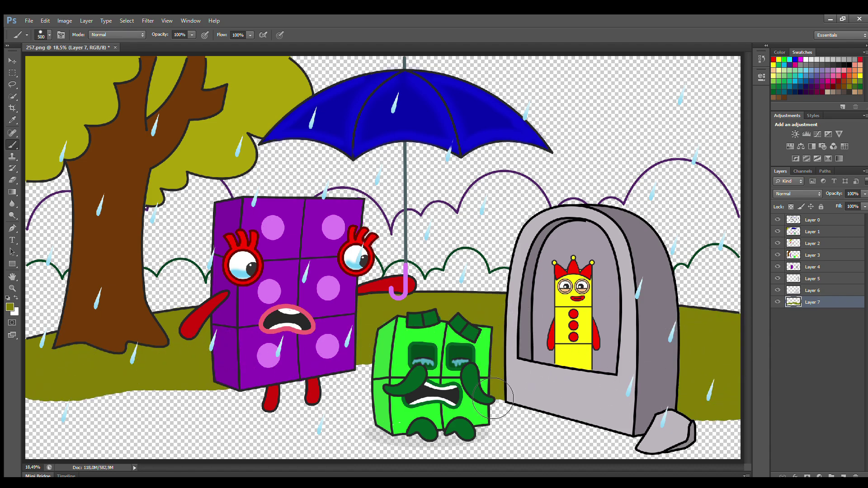
{"action": "key", "text": "bracketright"}
{"action": "key", "text": "bracketright"}
{"action": "mouse_move", "coordinate": [362, 407]}
{"action": "left_mouse_down"}
{"action": "mouse_move", "coordinate": [82, 428]}
{"action": "mouse_move", "coordinate": [723, 435]}
{"action": "left_mouse_up"}
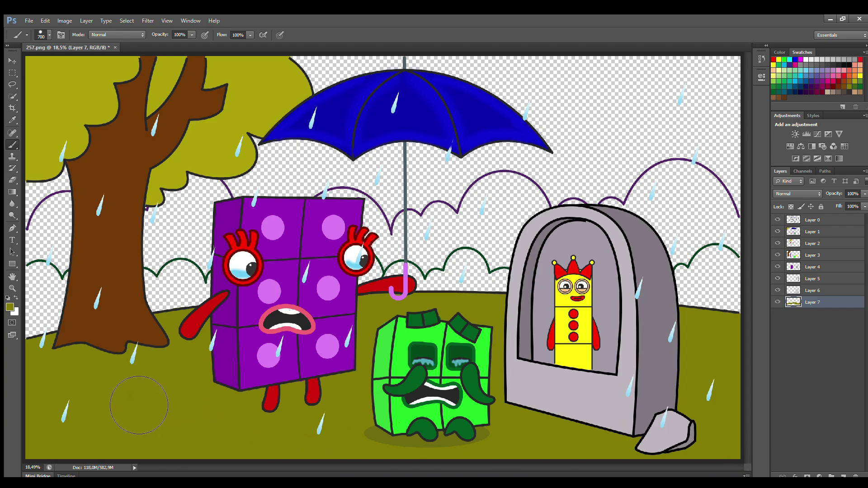
Step: Brush a soft, darker olive shadow on the ground beneath the tree on Layer 7
{"action": "key", "text": "i"}
{"action": "key", "text": "b"}
{"action": "mouse_move", "coordinate": [108, 362]}
{"action": "left_mouse_down"}
{"action": "mouse_move", "coordinate": [181, 371]}
{"action": "mouse_move", "coordinate": [172, 339]}
{"action": "mouse_move", "coordinate": [181, 389]}
{"action": "left_mouse_up"}
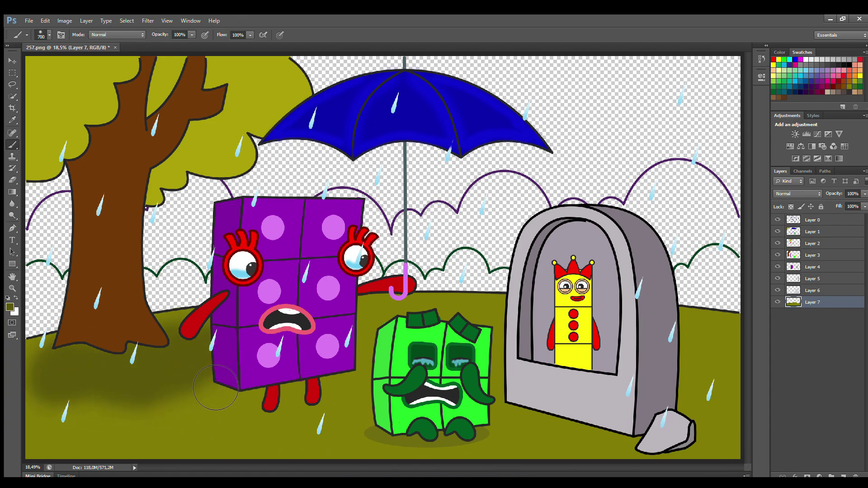
Step: Paint a soft patch of brown soil on the ground around the tombstone on Layer 7
{"action": "key", "text": "i"}
{"action": "left_click", "coordinate": [114, 173]}
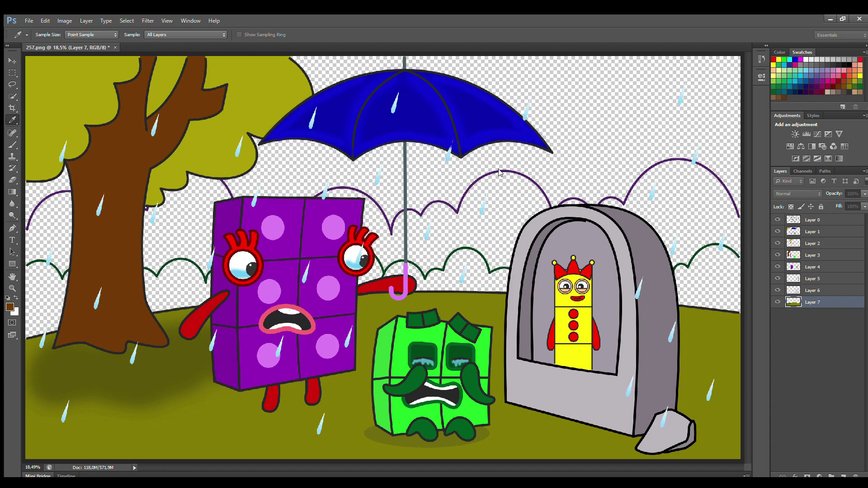
{"action": "key", "text": "b"}
{"action": "mouse_move", "coordinate": [502, 389]}
{"action": "left_mouse_down"}
{"action": "mouse_move", "coordinate": [525, 425]}
{"action": "mouse_move", "coordinate": [704, 426]}
{"action": "mouse_move", "coordinate": [511, 434]}
{"action": "mouse_move", "coordinate": [624, 452]}
{"action": "mouse_move", "coordinate": [527, 448]}
{"action": "mouse_move", "coordinate": [510, 414]}
{"action": "mouse_move", "coordinate": [593, 452]}
{"action": "left_mouse_up"}
Step: Brush darker brown soil along the tombstone's base, covering its lower edge on Layer 0
{"action": "mouse_move", "coordinate": [525, 398]}
{"action": "left_mouse_down"}
{"action": "mouse_move", "coordinate": [701, 428]}
{"action": "mouse_move", "coordinate": [588, 438]}
{"action": "mouse_move", "coordinate": [535, 411]}
{"action": "mouse_move", "coordinate": [627, 438]}
{"action": "mouse_move", "coordinate": [518, 412]}
{"action": "mouse_move", "coordinate": [644, 433]}
{"action": "left_mouse_up"}
{"action": "left_click", "coordinate": [814, 220]}
{"action": "key", "text": "bracketleft"}
{"action": "key", "text": "bracketleft"}
{"action": "key", "text": "bracketleft"}
{"action": "key", "text": "bracketleft"}
{"action": "key", "text": "bracketleft"}
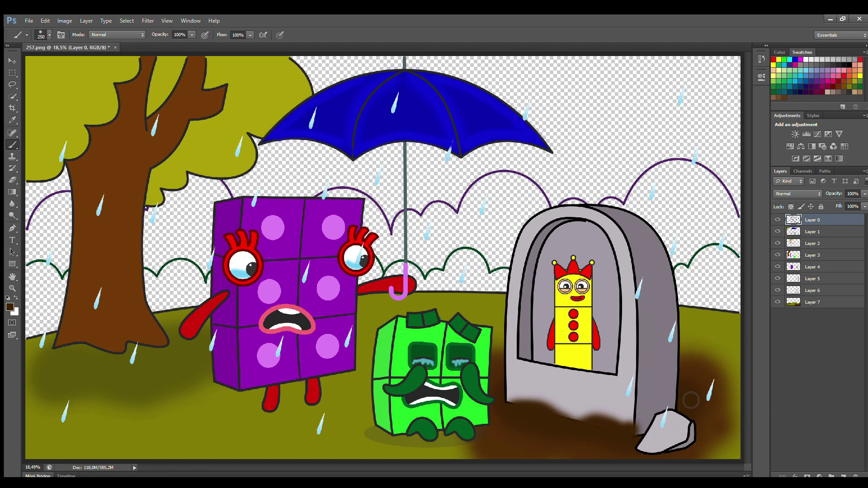
Step: Brush a soft, dark olive shadow beneath the tall block figure's feet on Layer 7
{"action": "left_click", "coordinate": [8, 120]}
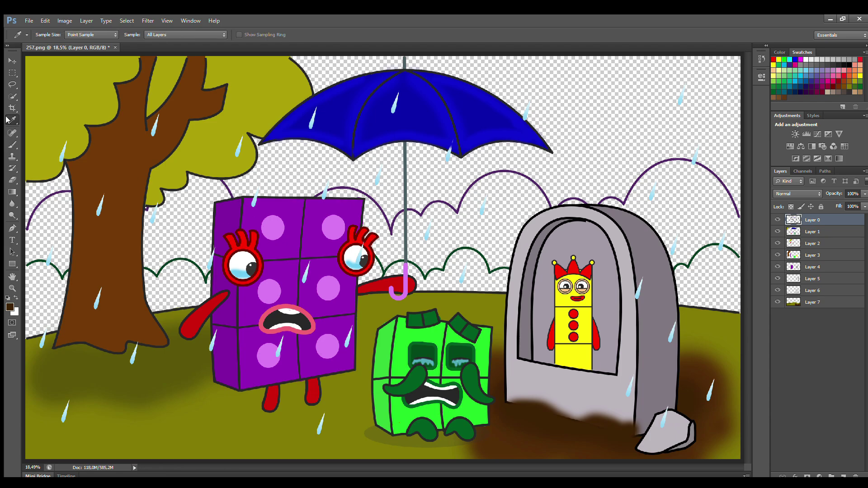
{"action": "left_click", "coordinate": [12, 144]}
{"action": "left_click_drag", "start_coordinate": [253, 418], "coordinate": [335, 430]}
{"action": "key", "text": "ctrl+z"}
{"action": "left_click", "coordinate": [813, 302]}
{"action": "mouse_move", "coordinate": [244, 421]}
{"action": "left_mouse_down"}
{"action": "mouse_move", "coordinate": [346, 418]}
{"action": "mouse_move", "coordinate": [244, 421]}
{"action": "left_mouse_up"}
Step: Add Layer 8 beneath the ground layer and paint the front row of bushes along the horizon solid dark green
{"action": "left_click", "coordinate": [843, 476]}
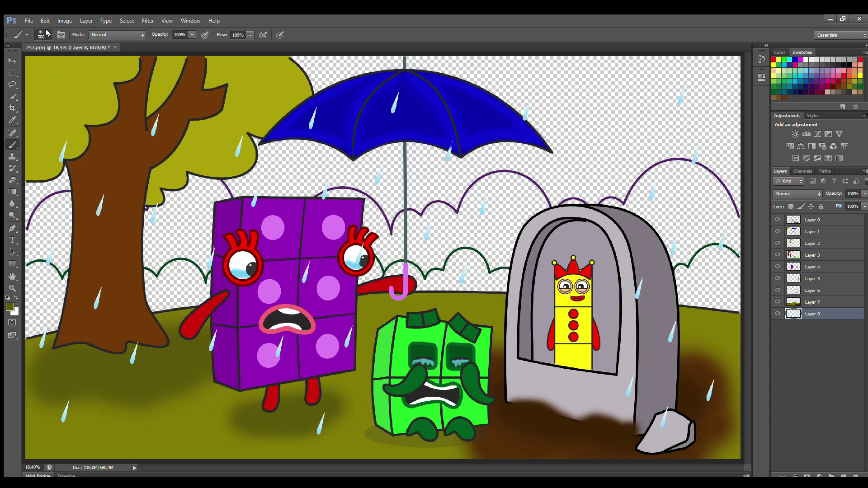
{"action": "key", "text": "i"}
{"action": "left_click", "coordinate": [12, 145]}
{"action": "mouse_move", "coordinate": [45, 284]}
{"action": "left_mouse_down"}
{"action": "mouse_move", "coordinate": [48, 300]}
{"action": "mouse_move", "coordinate": [136, 283]}
{"action": "left_mouse_up"}
{"action": "mouse_move", "coordinate": [206, 306]}
{"action": "left_mouse_down"}
{"action": "mouse_move", "coordinate": [229, 294]}
{"action": "mouse_move", "coordinate": [421, 290]}
{"action": "mouse_move", "coordinate": [461, 303]}
{"action": "mouse_move", "coordinate": [489, 290]}
{"action": "mouse_move", "coordinate": [679, 313]}
{"action": "mouse_move", "coordinate": [723, 294]}
{"action": "mouse_move", "coordinate": [719, 276]}
{"action": "left_mouse_up"}
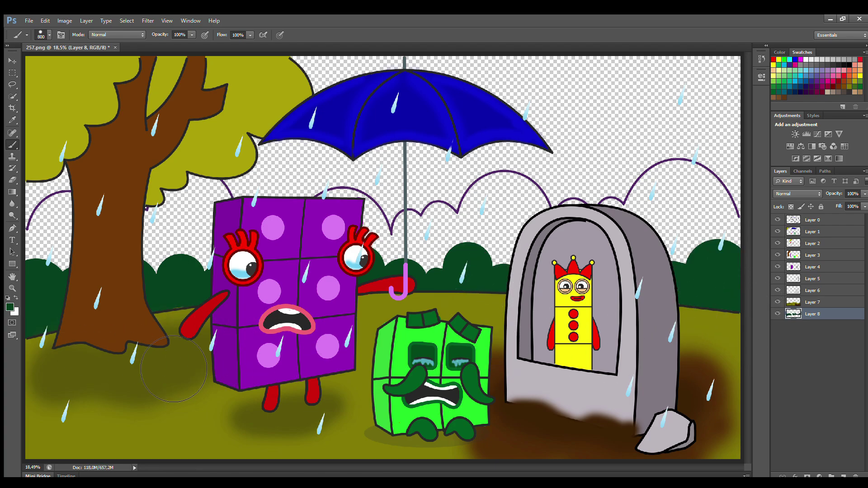
Step: Add Layer 9 beneath the green bushes and fill the taller rear row of bushes with the dark purple of their outline
{"action": "left_click", "coordinate": [844, 477]}
{"action": "key", "text": "i"}
{"action": "left_click", "coordinate": [59, 192]}
{"action": "left_click", "coordinate": [12, 150]}
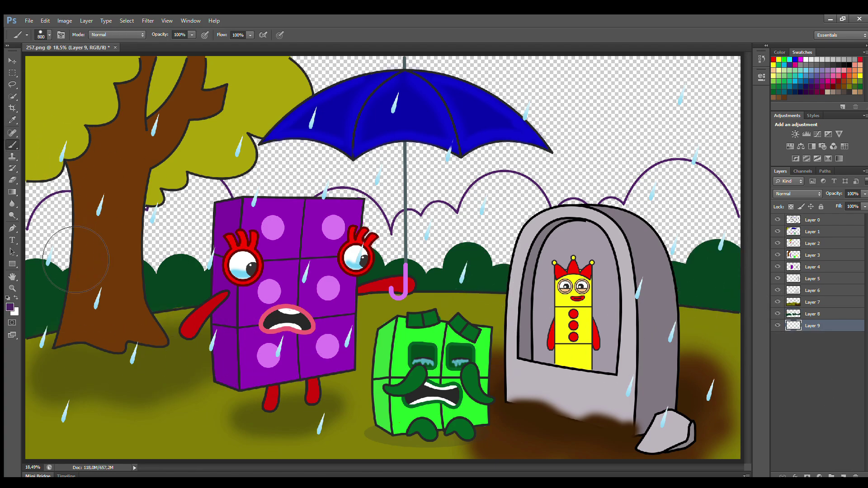
{"action": "mouse_move", "coordinate": [49, 231]}
{"action": "left_mouse_down"}
{"action": "mouse_move", "coordinate": [181, 258]}
{"action": "mouse_move", "coordinate": [205, 217]}
{"action": "left_mouse_up"}
{"action": "mouse_move", "coordinate": [308, 265]}
{"action": "left_mouse_down"}
{"action": "mouse_move", "coordinate": [361, 213]}
{"action": "mouse_move", "coordinate": [452, 253]}
{"action": "mouse_move", "coordinate": [425, 231]}
{"action": "left_mouse_up"}
{"action": "key", "text": "bracketright"}
{"action": "key", "text": "bracketright"}
{"action": "mouse_move", "coordinate": [548, 258]}
{"action": "left_mouse_down"}
{"action": "mouse_move", "coordinate": [511, 217]}
{"action": "mouse_move", "coordinate": [588, 208]}
{"action": "left_mouse_up"}
{"action": "left_click_drag", "start_coordinate": [764, 258], "coordinate": [765, 213]}
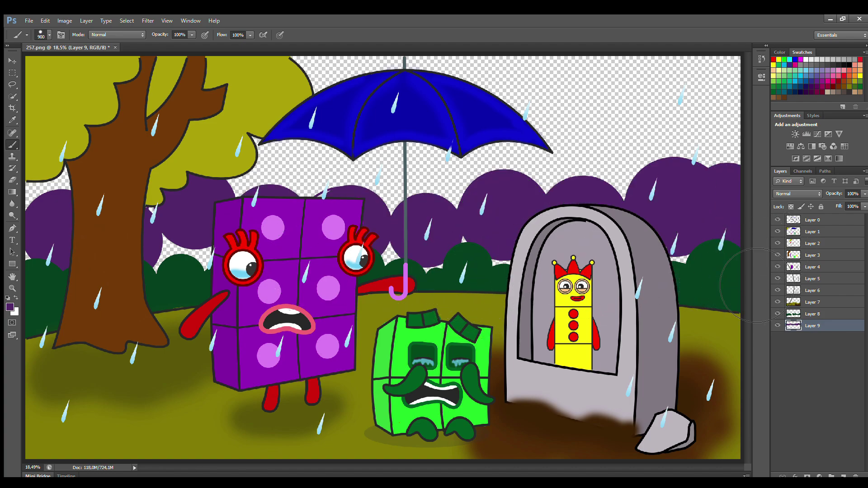
{"action": "key", "text": "bracketleft"}
{"action": "key", "text": "bracketleft"}
Step: Add Layer 10 at the bottom of the stack and brush a soft, dark purple haze behind the purple bushes at size 1200
{"action": "key", "text": "ctrl+shift+alt+n"}
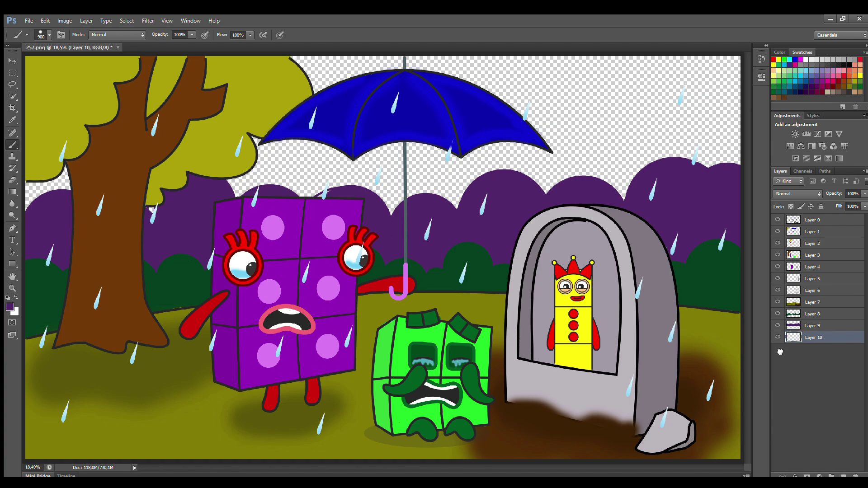
{"action": "key", "text": "i"}
{"action": "key", "text": "b"}
{"action": "key", "text": "bracketright"}
{"action": "key", "text": "bracketright"}
{"action": "key", "text": "bracketright"}
{"action": "mouse_move", "coordinate": [45, 190]}
{"action": "left_mouse_down"}
{"action": "mouse_move", "coordinate": [484, 194]}
{"action": "mouse_move", "coordinate": [719, 239]}
{"action": "left_mouse_up"}
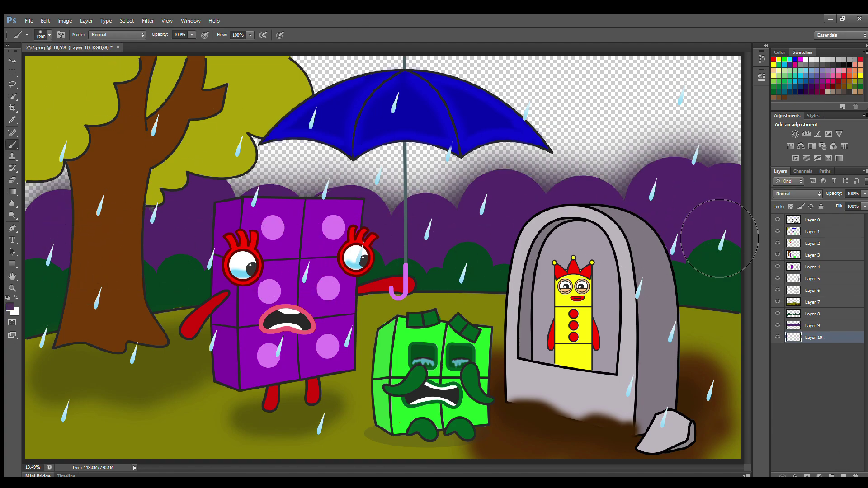
Step: Add Layer 11 beneath the haze and brush a soft, dark grey-green band of cloud across the sky above the purple bushes
{"action": "key", "text": "ctrl+shift+alt+n"}
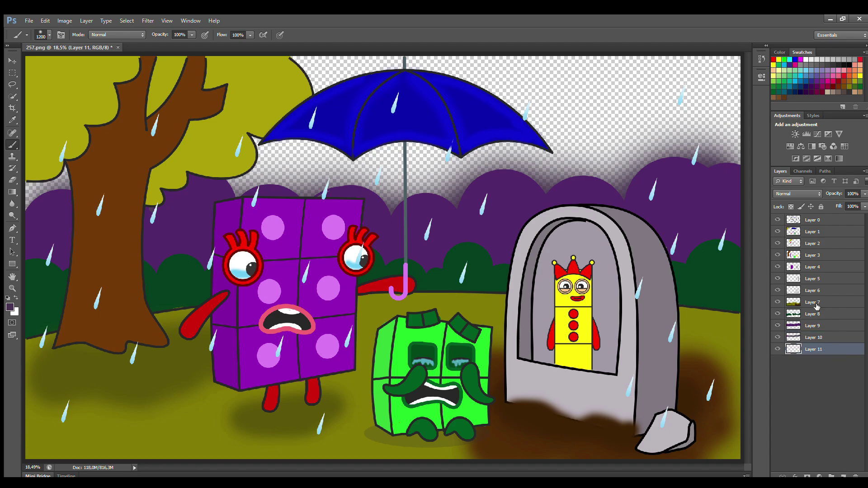
{"action": "key", "text": "i"}
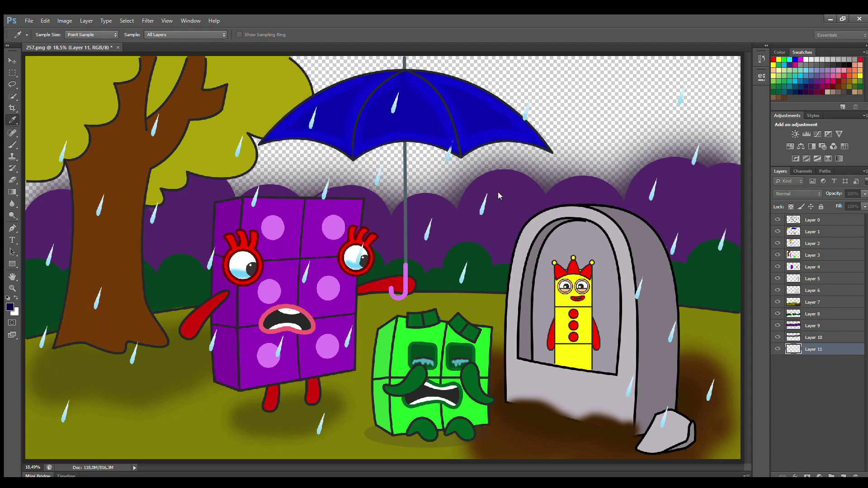
{"action": "left_click", "coordinate": [508, 140]}
{"action": "key", "text": "b"}
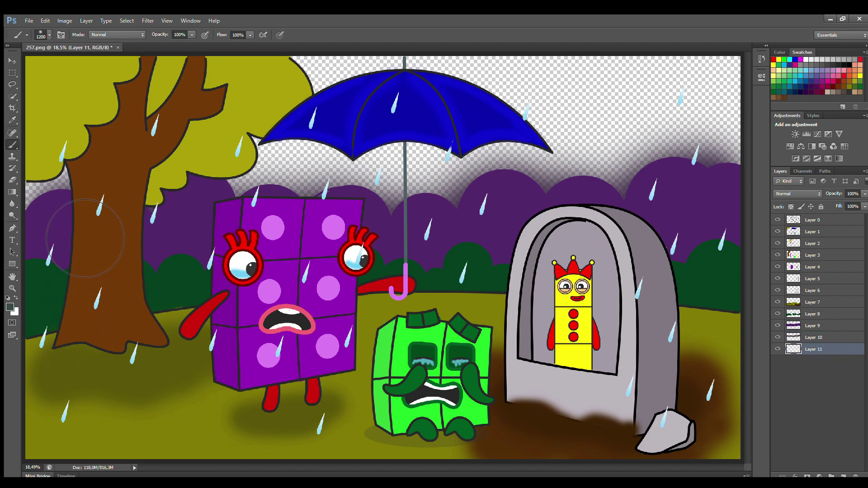
{"action": "mouse_move", "coordinate": [59, 185]}
{"action": "left_mouse_down"}
{"action": "mouse_move", "coordinate": [497, 135]}
{"action": "mouse_move", "coordinate": [561, 189]}
{"action": "mouse_move", "coordinate": [316, 185]}
{"action": "mouse_move", "coordinate": [588, 136]}
{"action": "mouse_move", "coordinate": [614, 187]}
{"action": "left_mouse_up"}
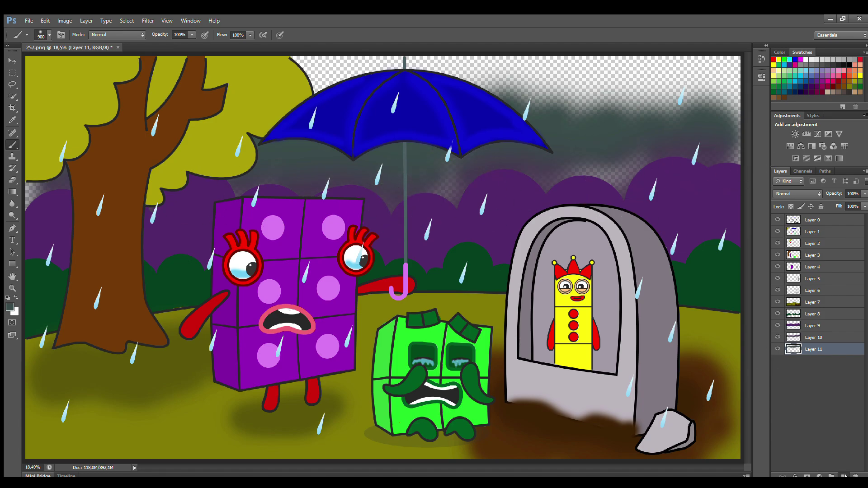
Step: Add Layer 12 beneath the clouds and fill the remaining sky with very dark navy using a 900 brush
{"action": "key", "text": "ctrl+shift+alt+n"}
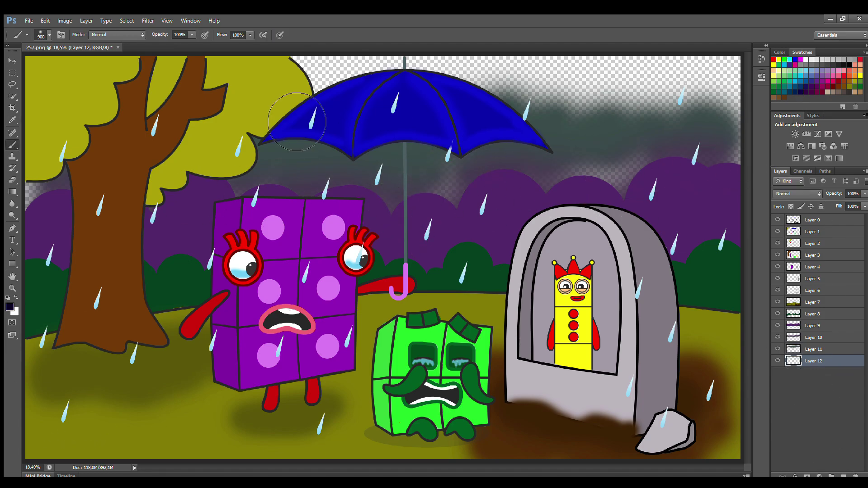
{"action": "mouse_move", "coordinate": [298, 81]}
{"action": "left_mouse_down"}
{"action": "mouse_move", "coordinate": [633, 82]}
{"action": "mouse_move", "coordinate": [500, 194]}
{"action": "mouse_move", "coordinate": [317, 127]}
{"action": "mouse_move", "coordinate": [724, 64]}
{"action": "mouse_move", "coordinate": [494, 218]}
{"action": "left_mouse_up"}
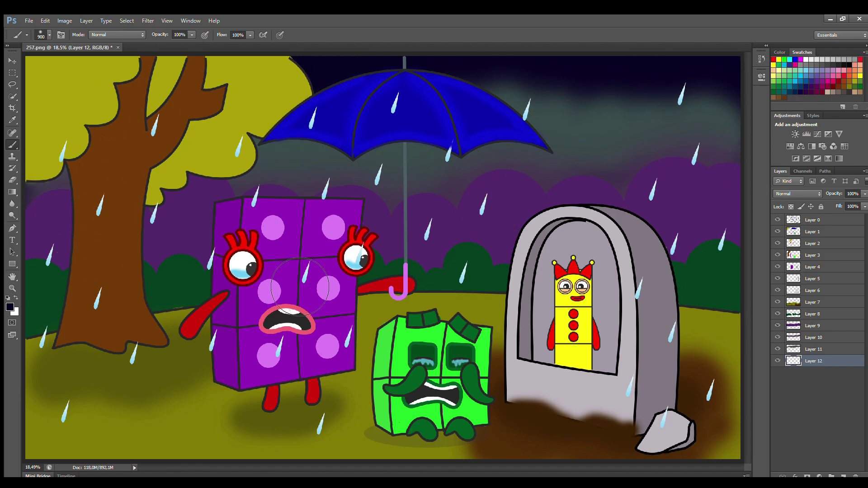